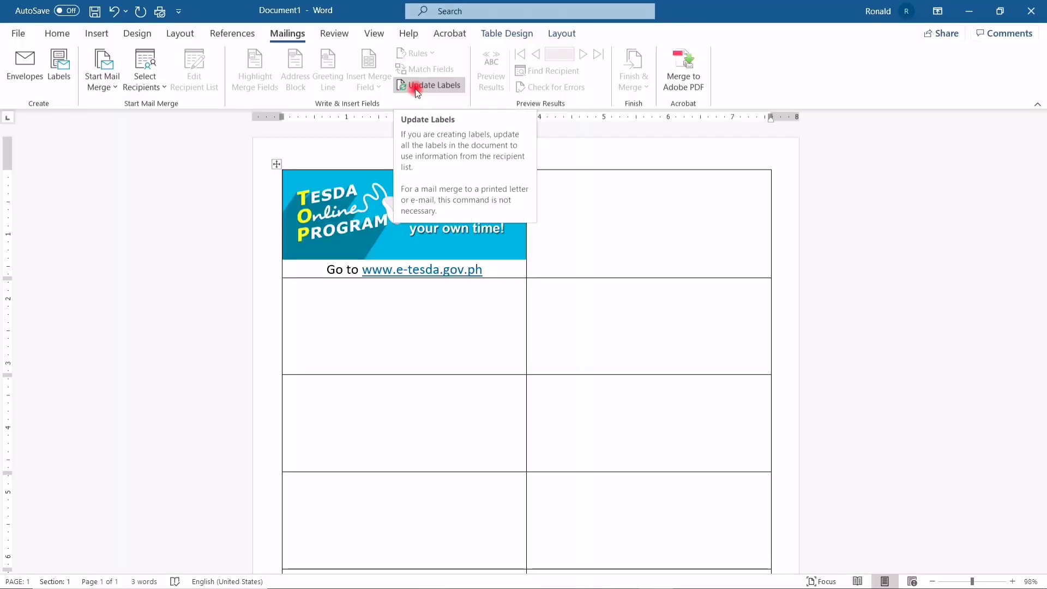
Update all labels with the banner and link, then replace every «Next Record» with nothing.
click(416, 87)
key(ctrl+h)
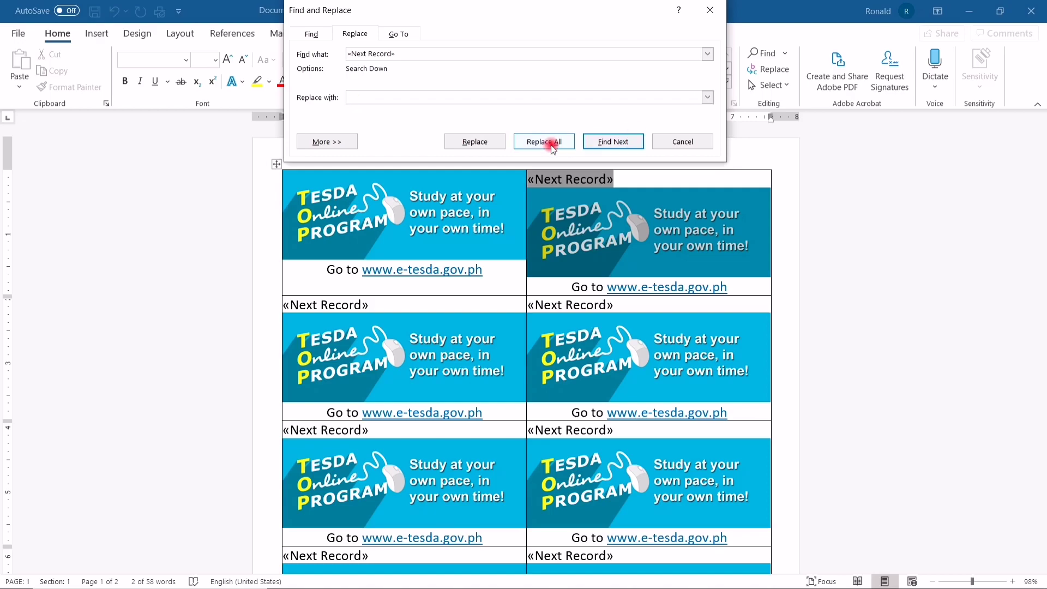
click(553, 148)
click(498, 341)
click(525, 339)
key(Escape)
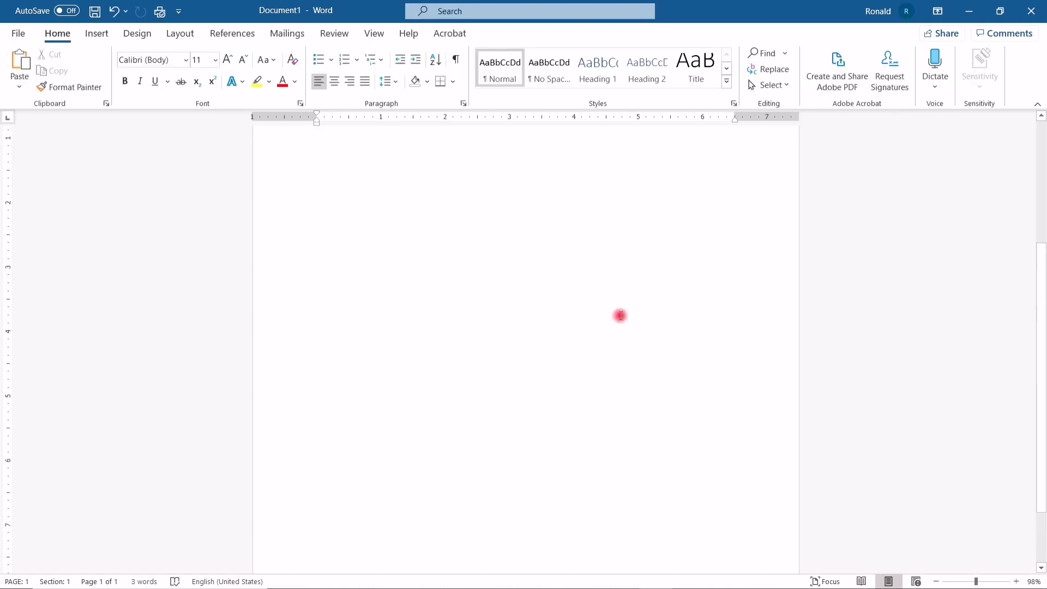
scroll(621, 316, up, 2)
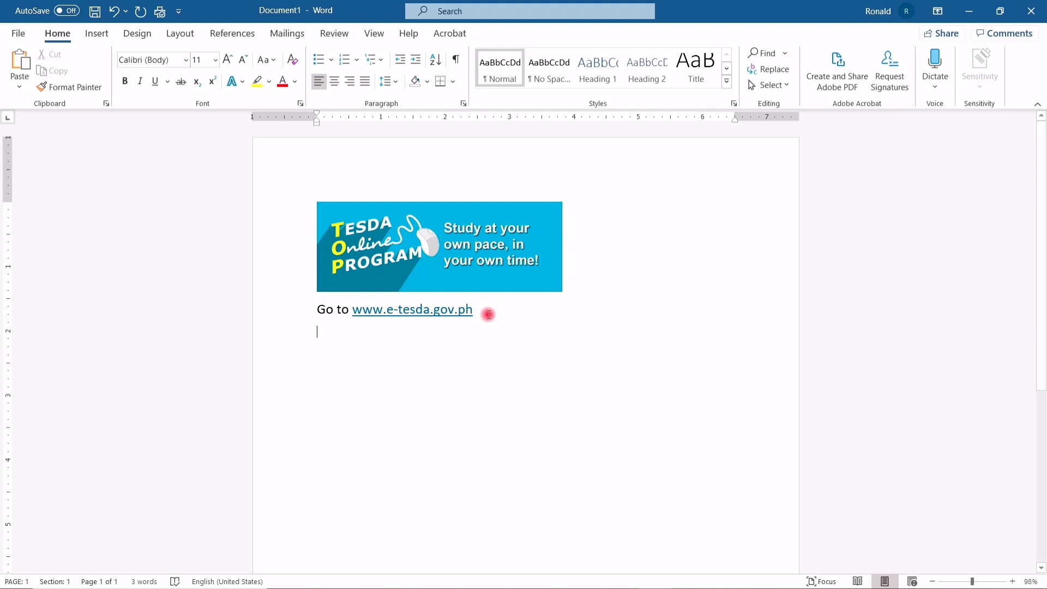
click(488, 315)
key(Return)
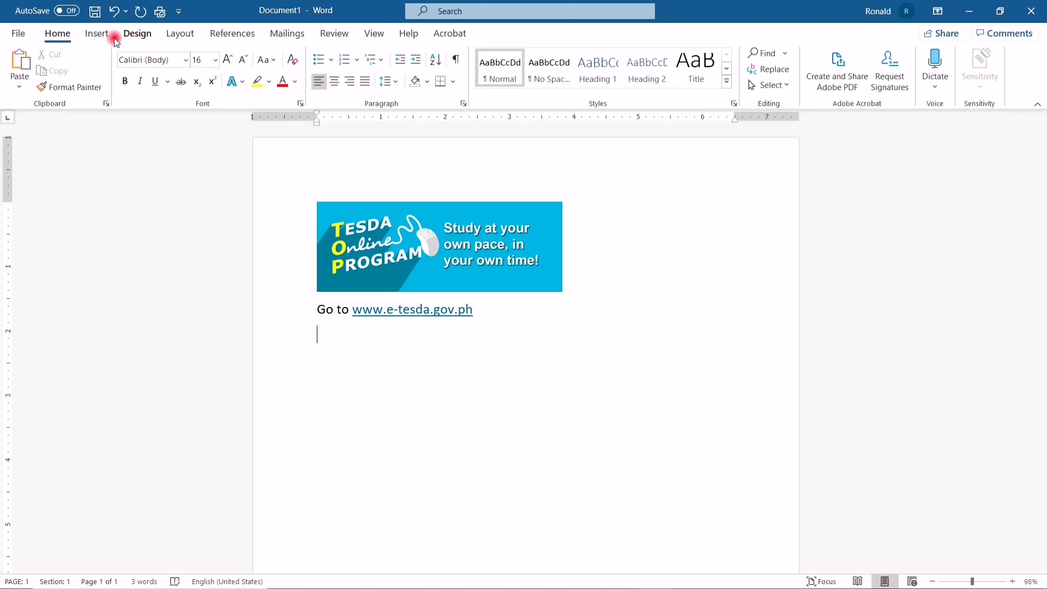
Insert a table of two cells in one row.
click(97, 34)
click(98, 74)
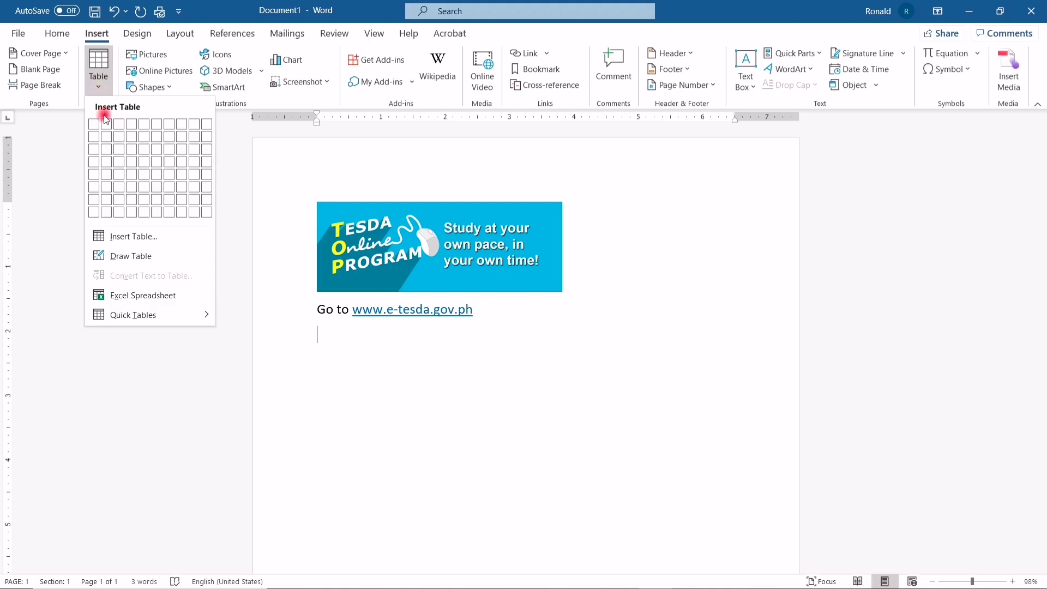
click(105, 125)
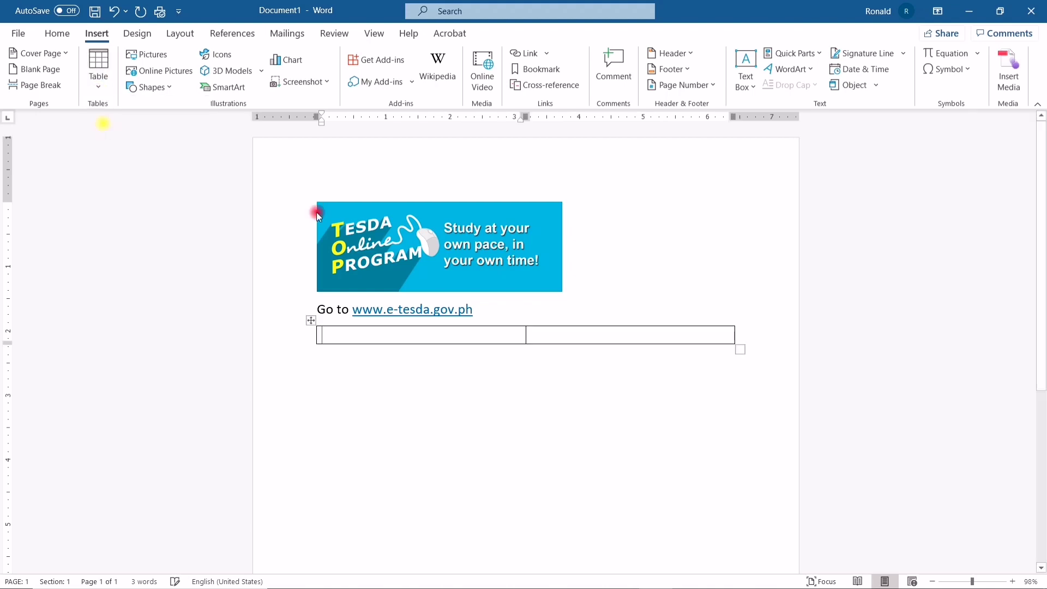
Move the TESDA banner picture into the first table cell.
click(518, 302)
click(517, 277)
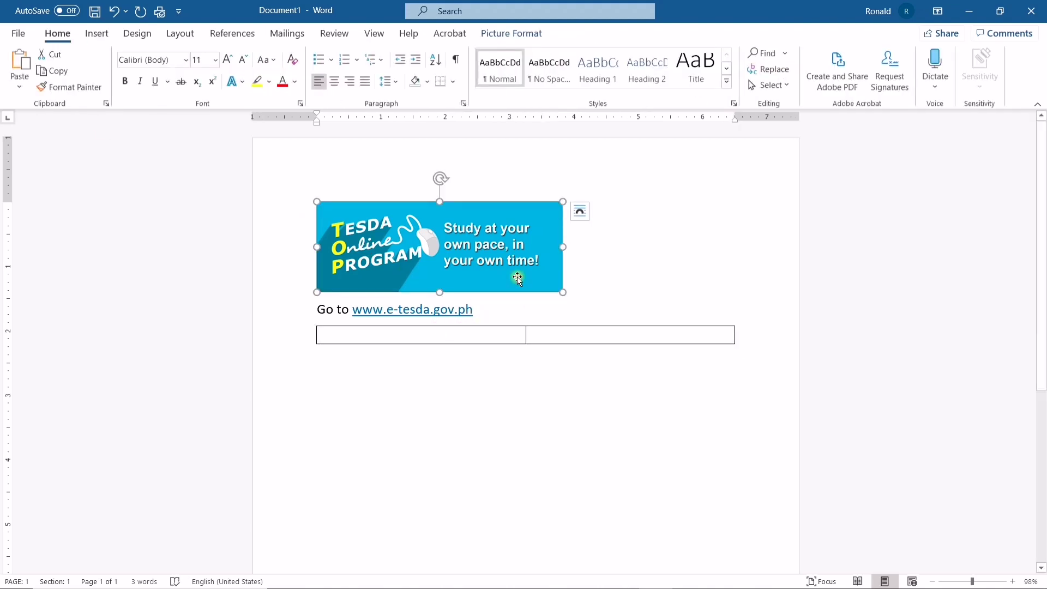
right_click(519, 262)
click(549, 268)
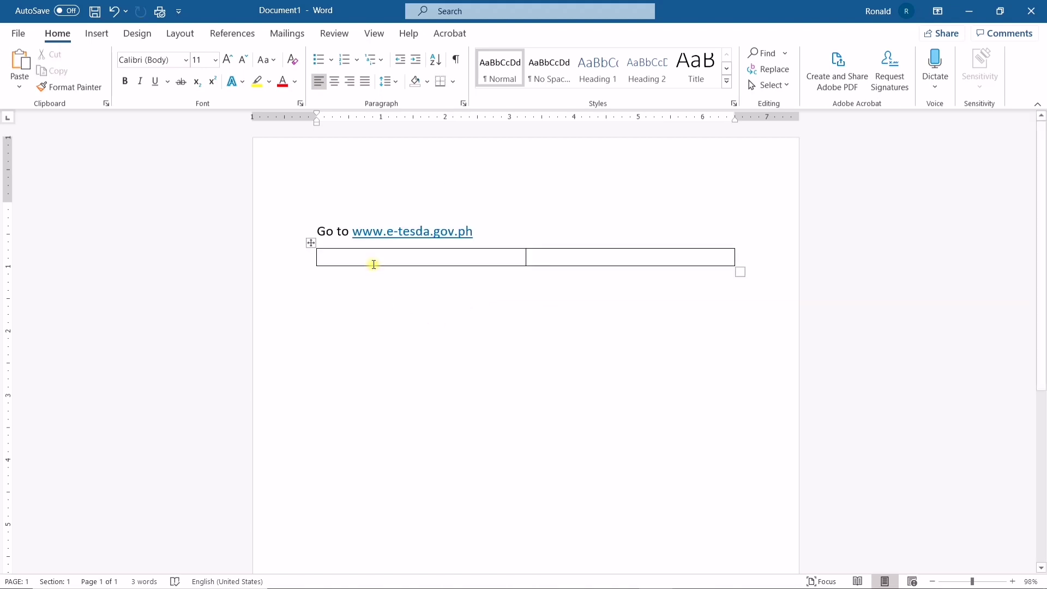
click(374, 264)
right_click(358, 259)
click(415, 324)
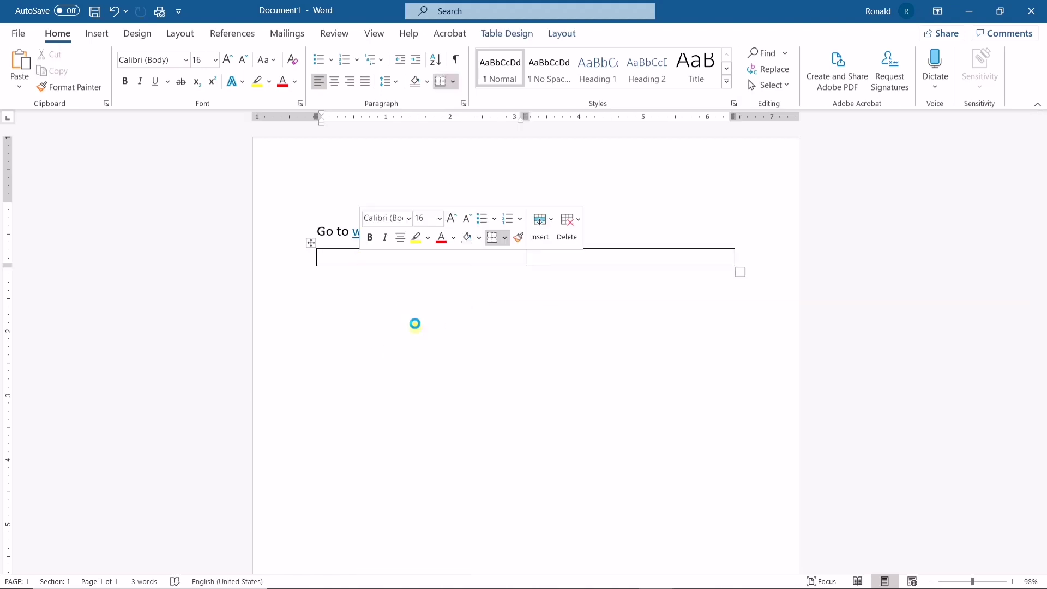
drag(472, 231, 324, 229)
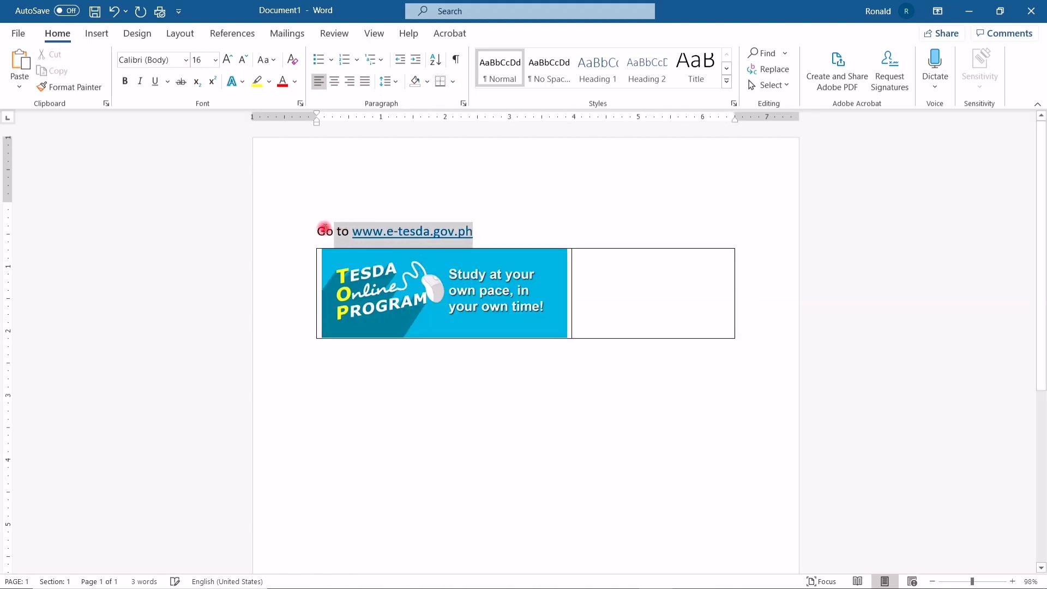
right_click(324, 228)
click(339, 239)
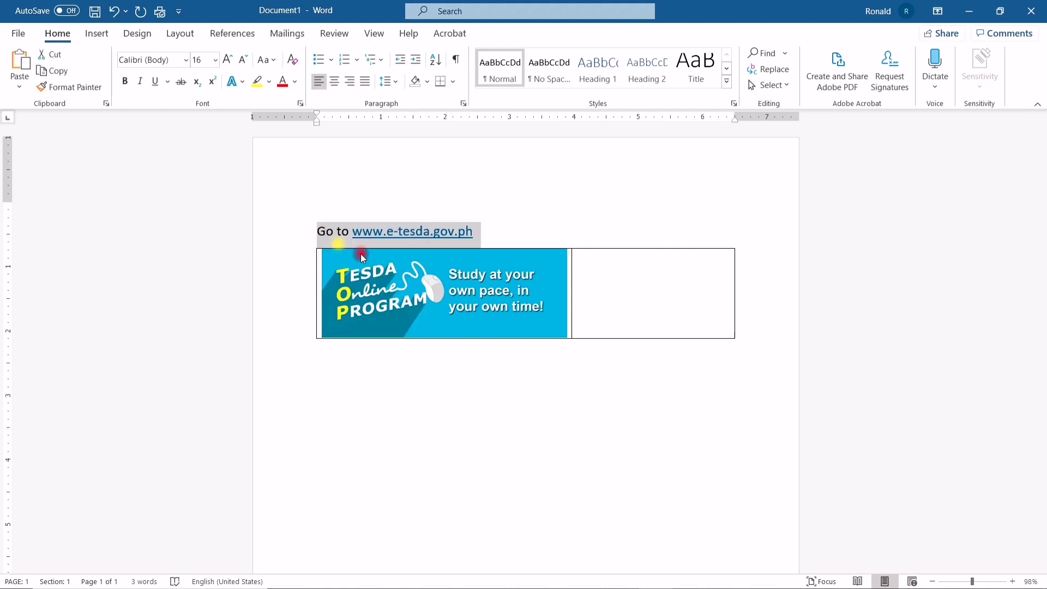
click(571, 301)
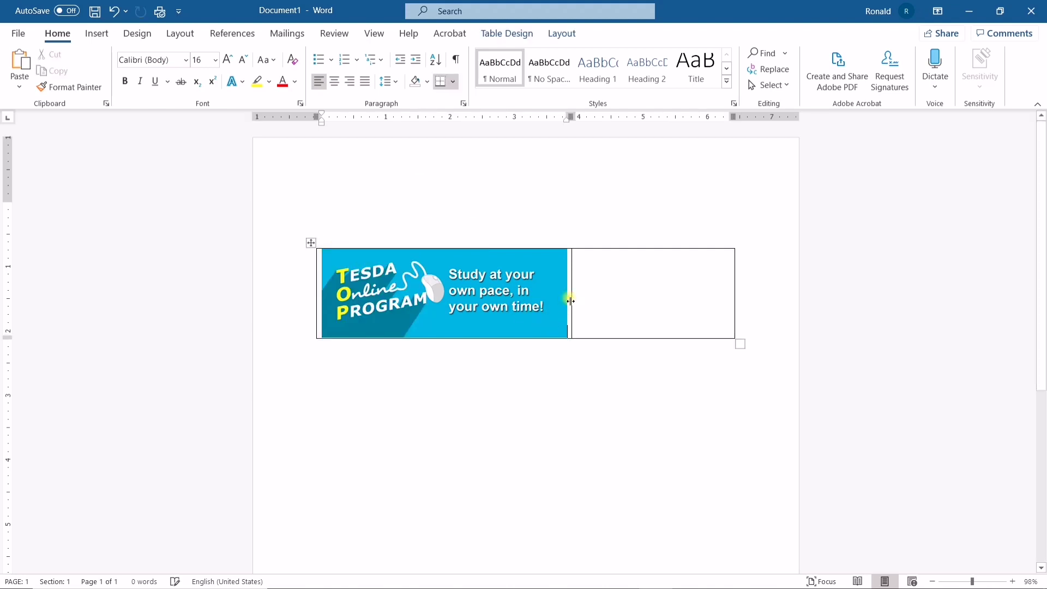
key(Return)
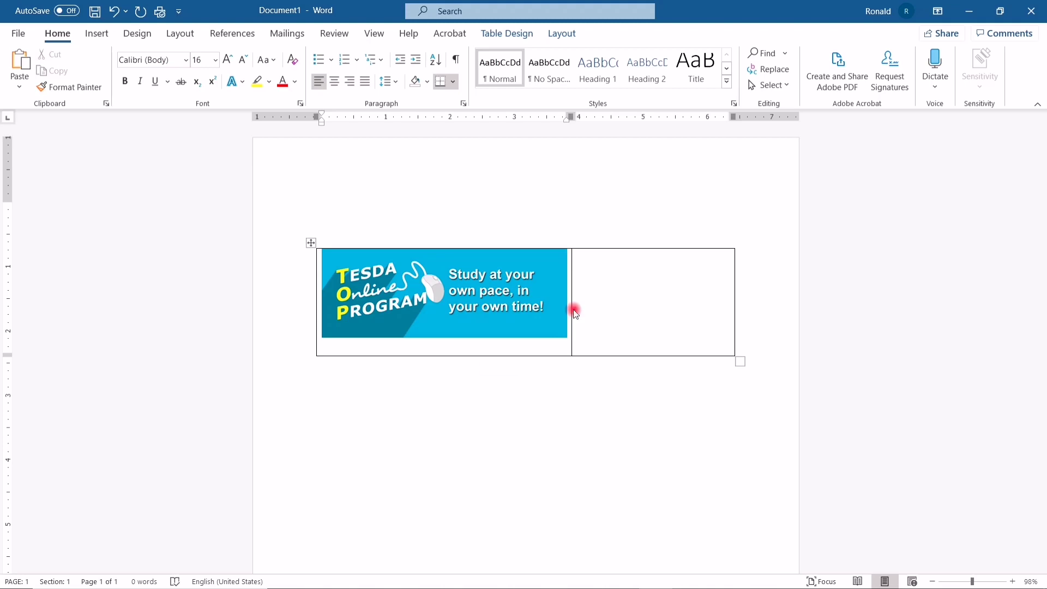
key(ctrl+v)
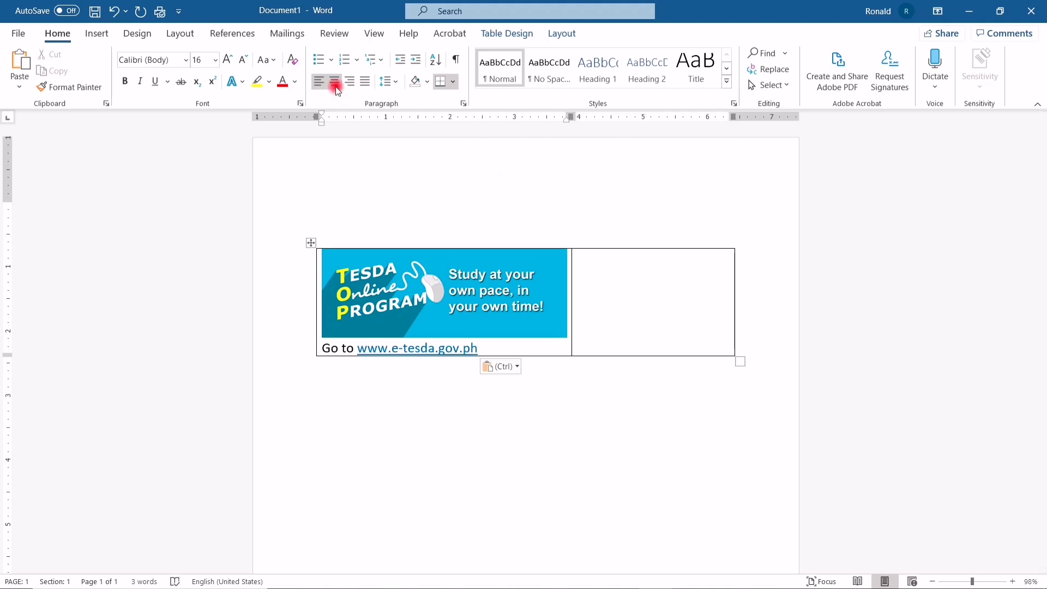
click(335, 81)
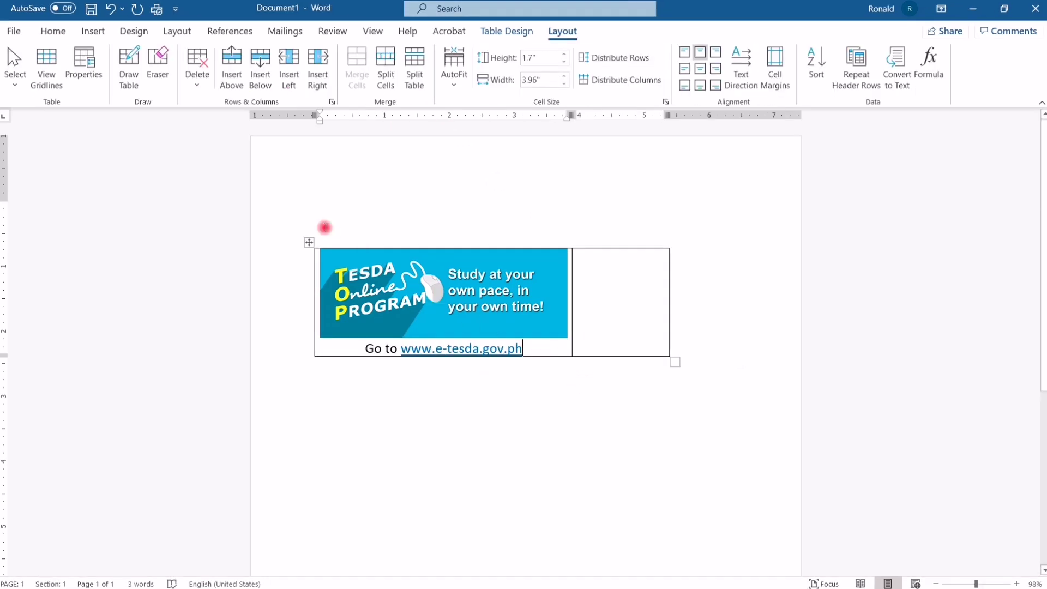
Set the table's top, bottom, left and right cell margins to 0" and disable auto-resize.
click(309, 241)
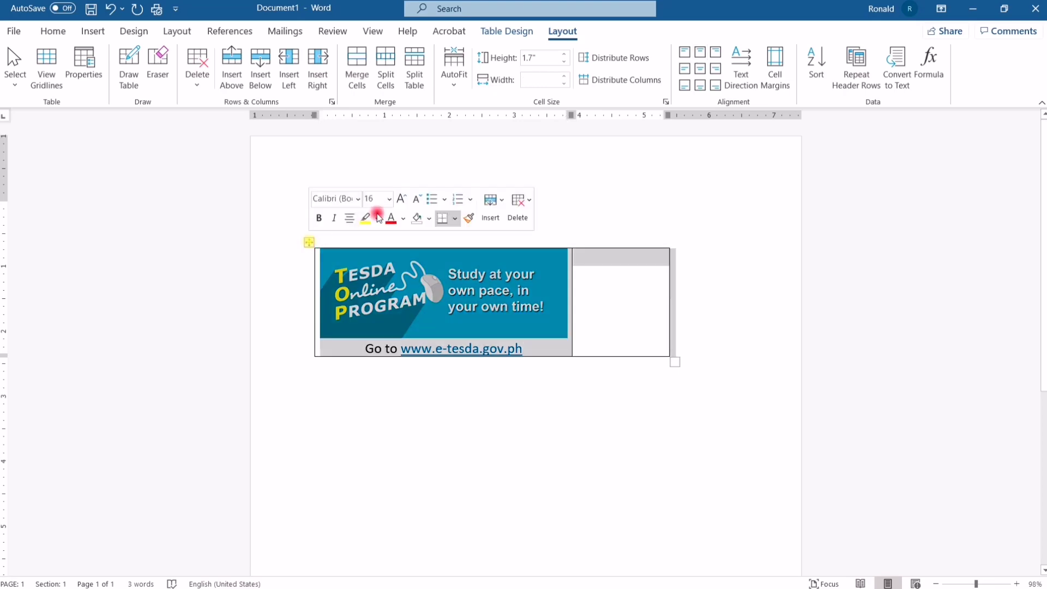
click(775, 65)
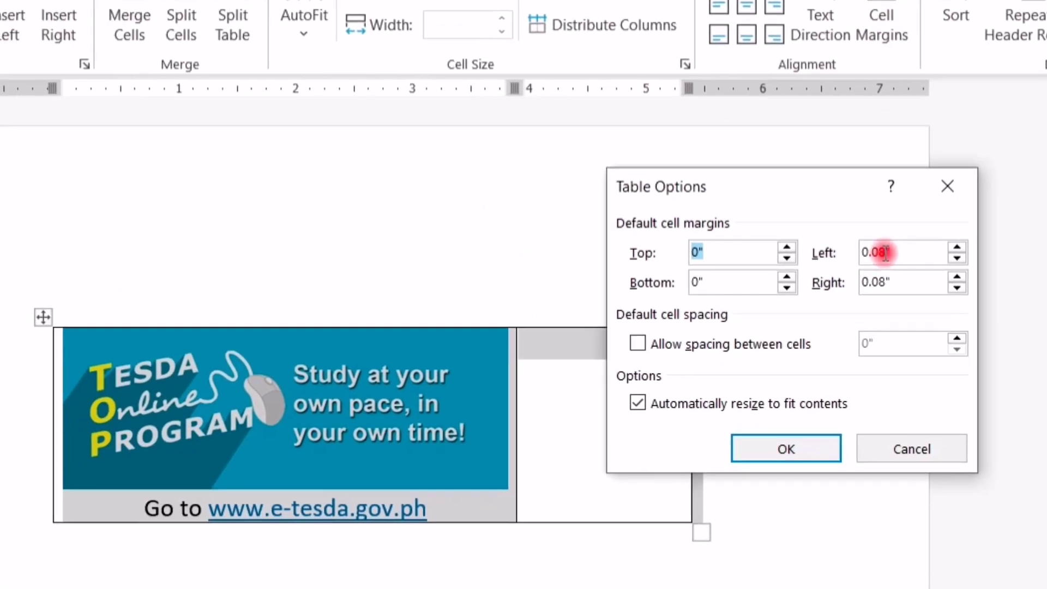
click(676, 369)
text(0)
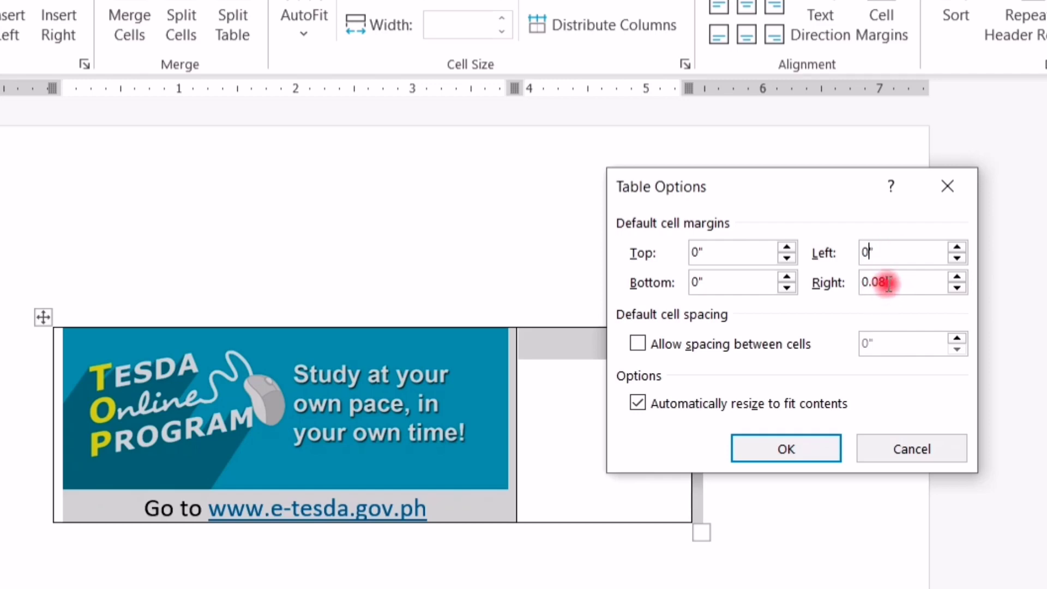
click(884, 282)
key(BackSpace)
key(BackSpace)
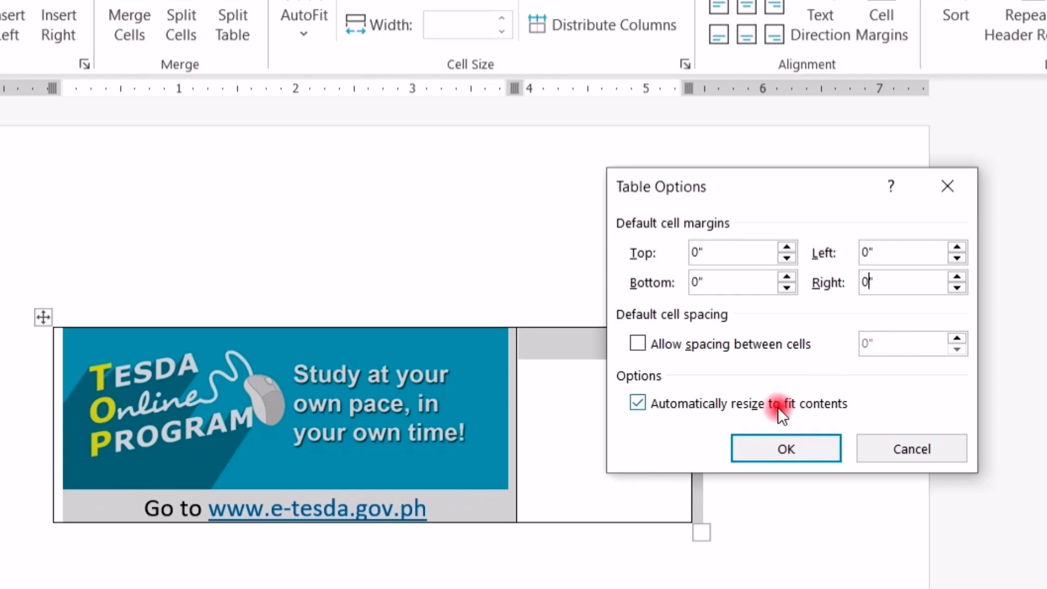
click(638, 404)
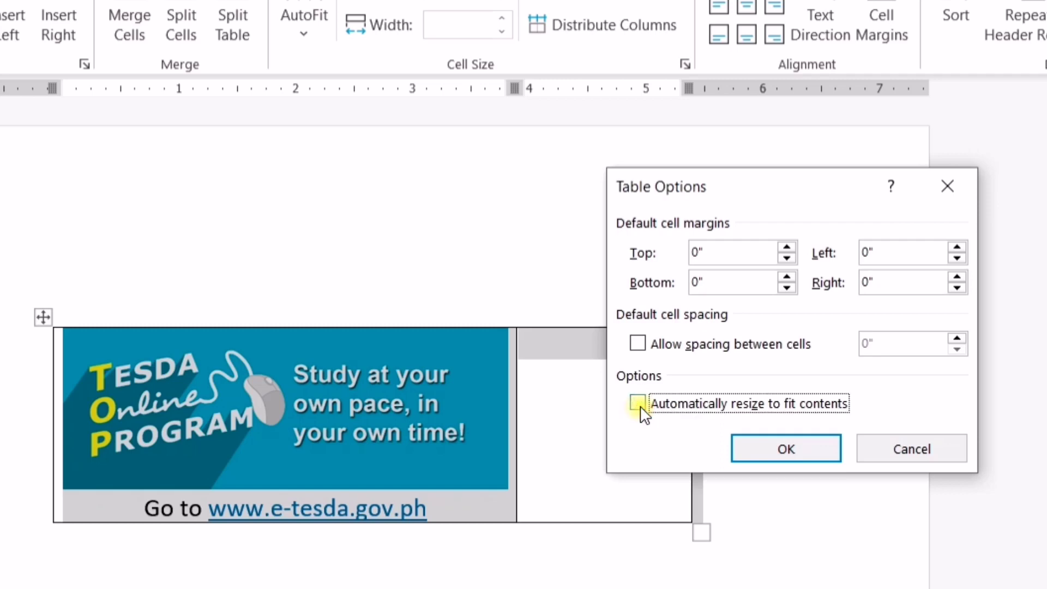
click(764, 450)
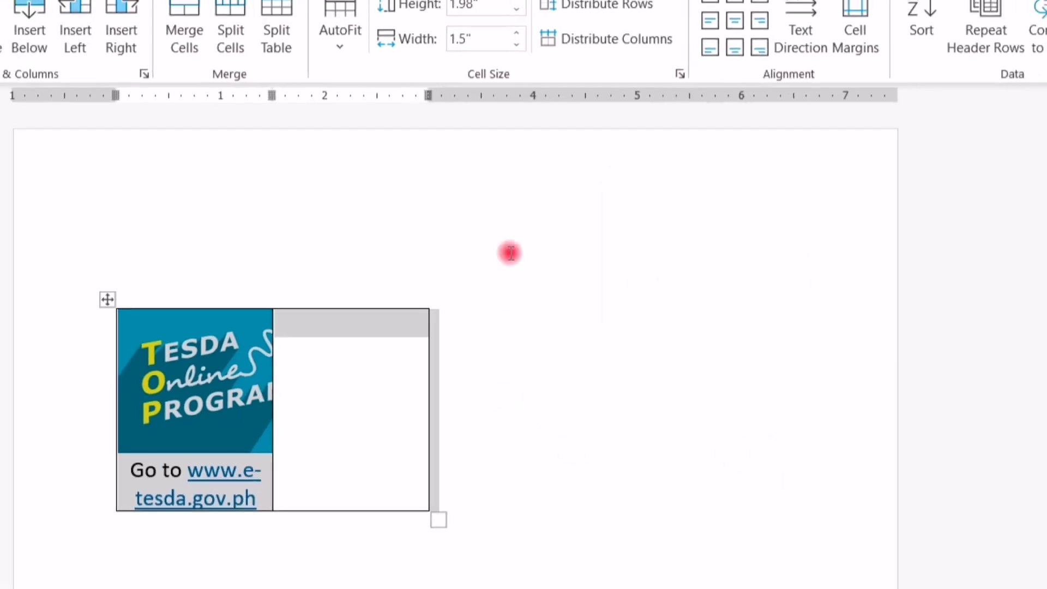
Set the first column width to 3.8" and the row height to 1.5".
click(547, 98)
click(534, 64)
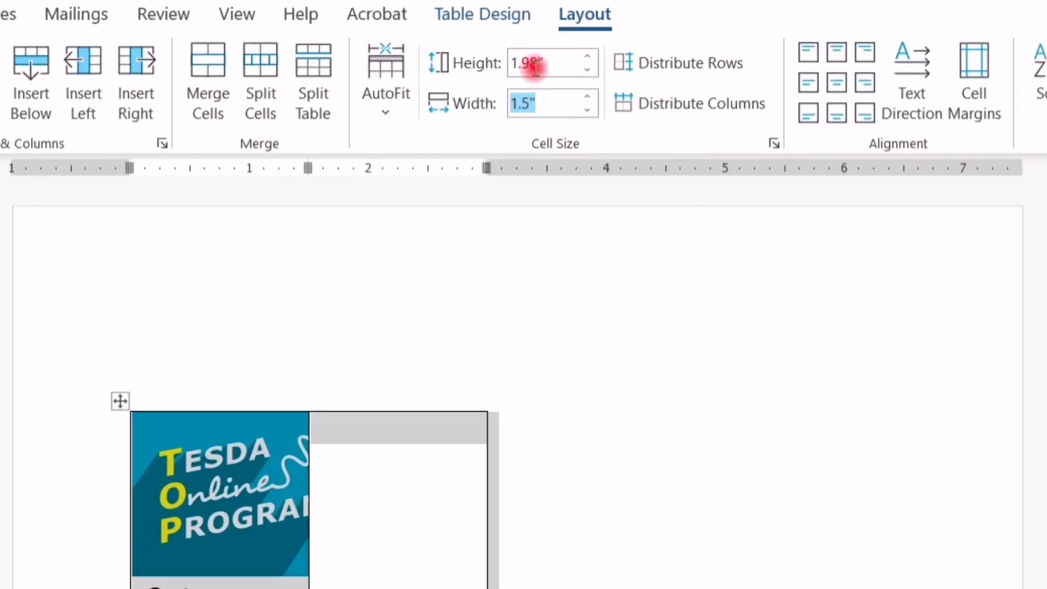
click(529, 101)
text(2)
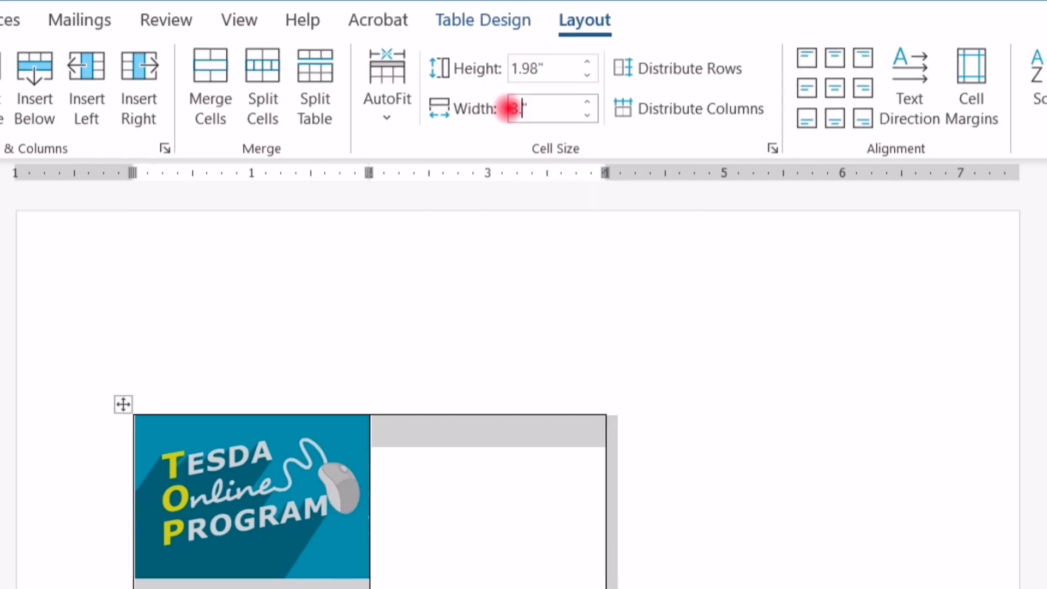
text(8")
key(Return)
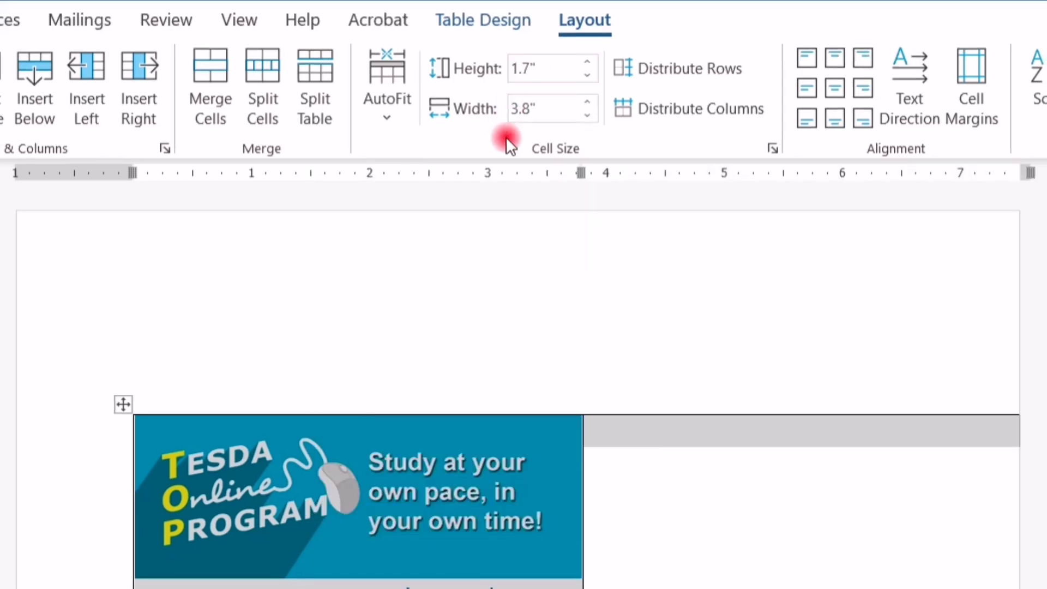
click(523, 80)
click(523, 67)
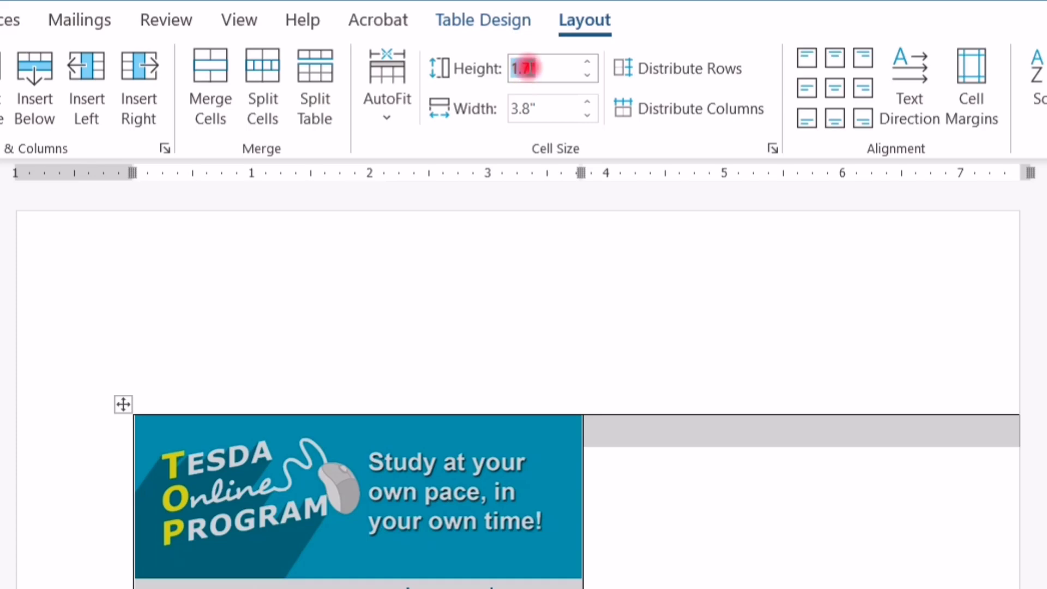
drag(529, 67, 495, 70)
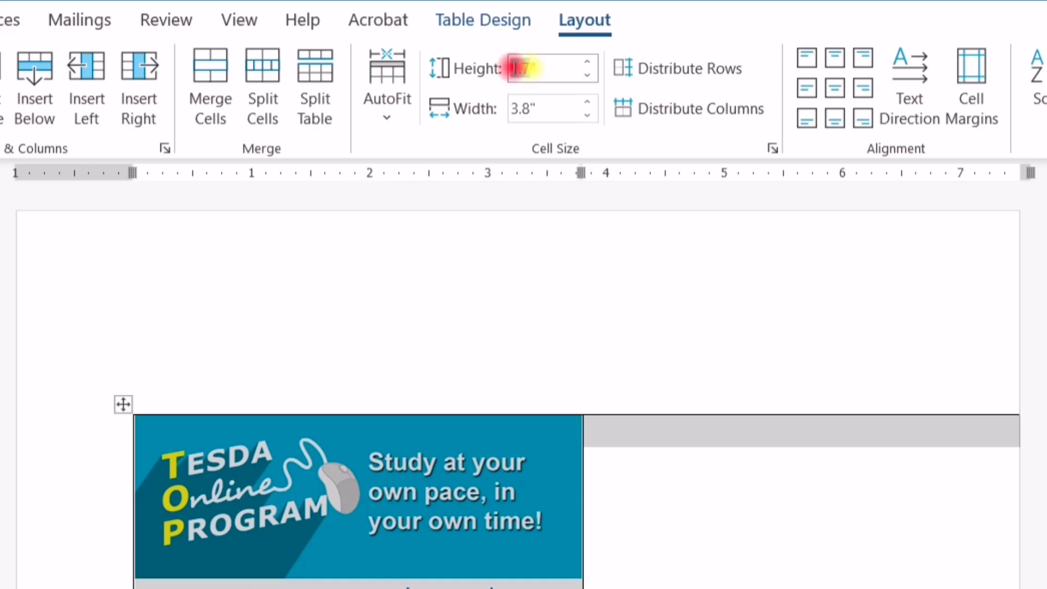
text(1.)
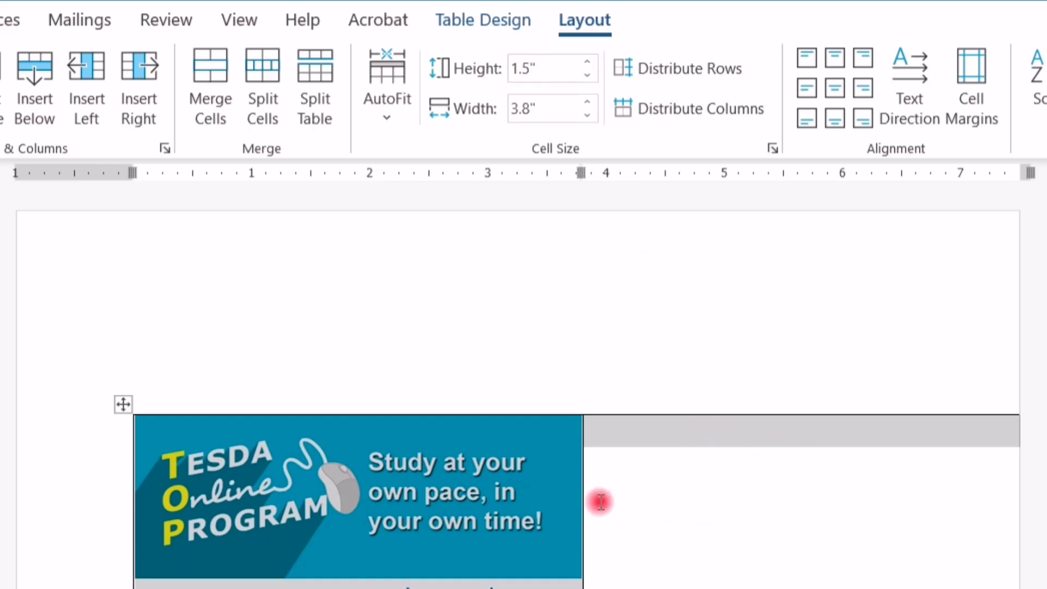
click(703, 552)
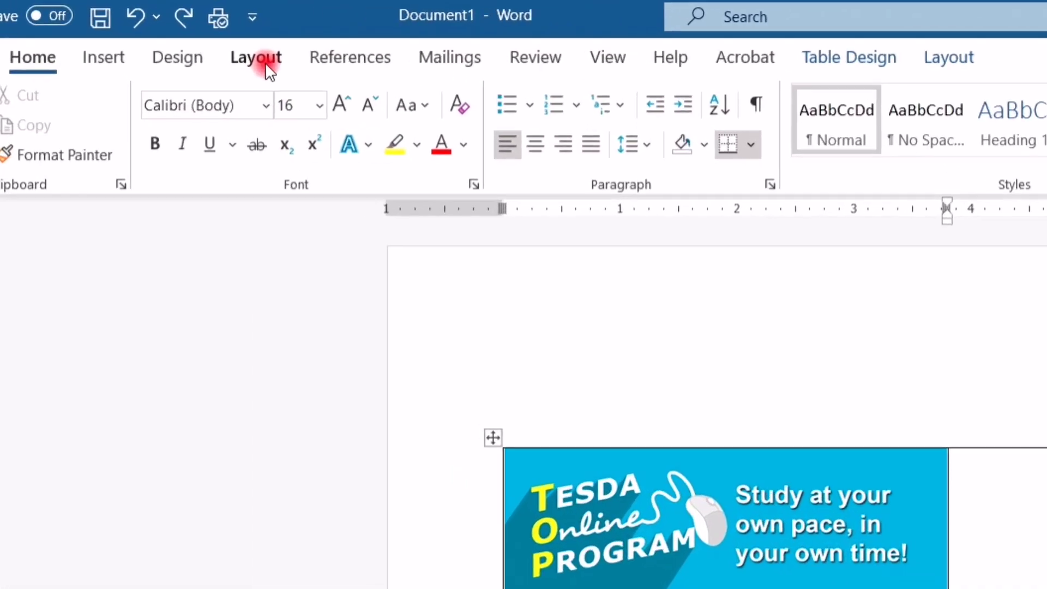
Apply the last custom margins (0.5" top/bottom, 0.15" sides) and shift the table slightly right.
click(267, 65)
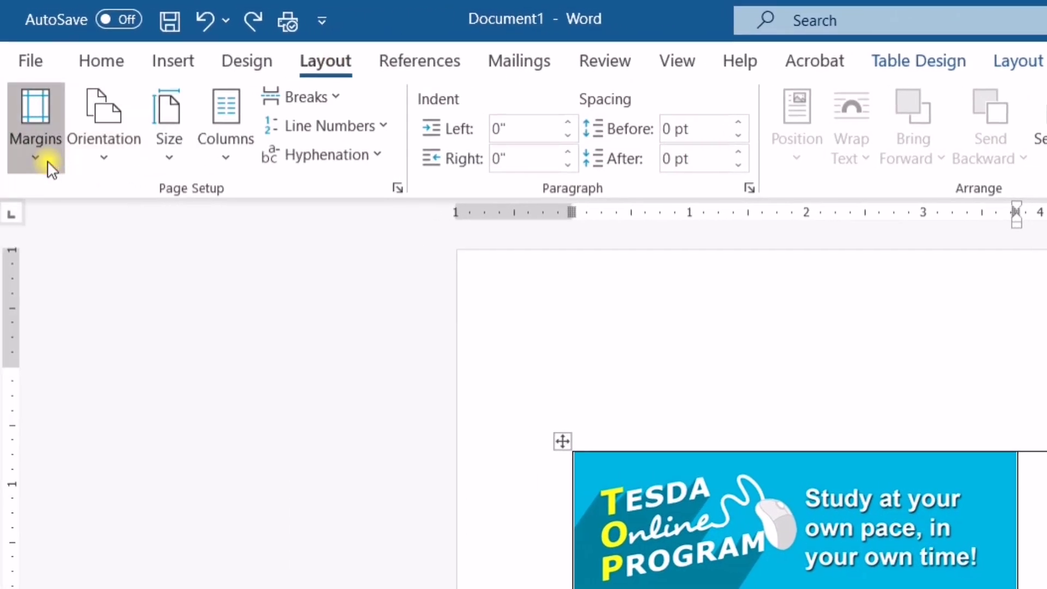
click(48, 162)
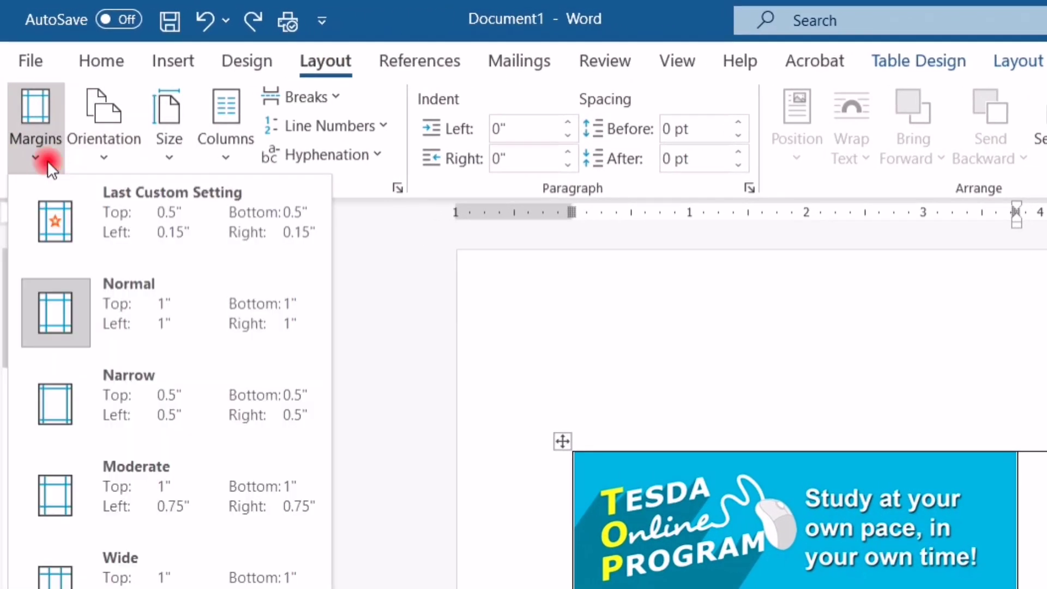
click(74, 241)
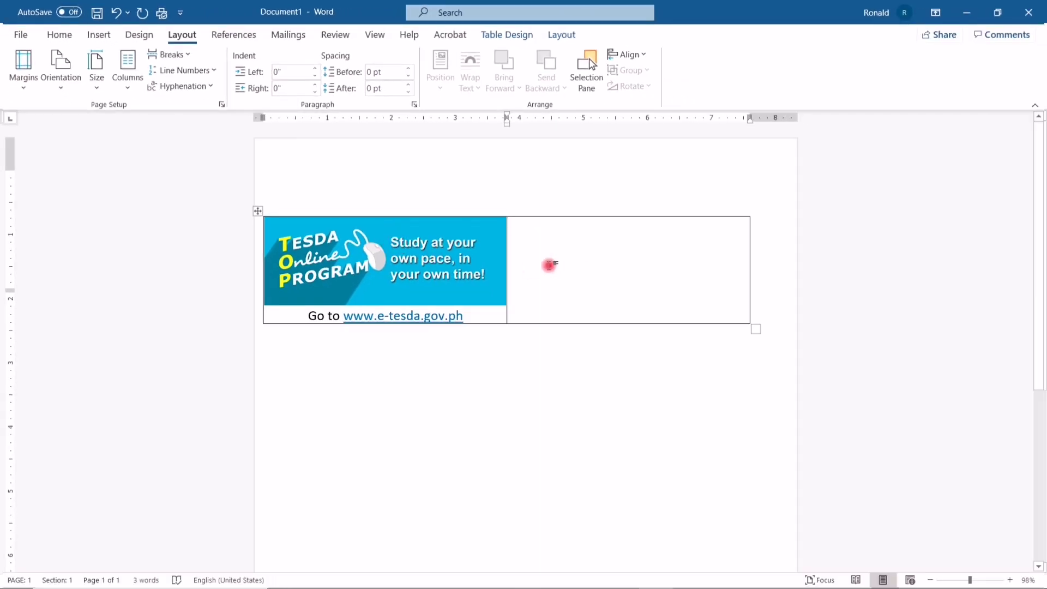
drag(262, 118, 283, 119)
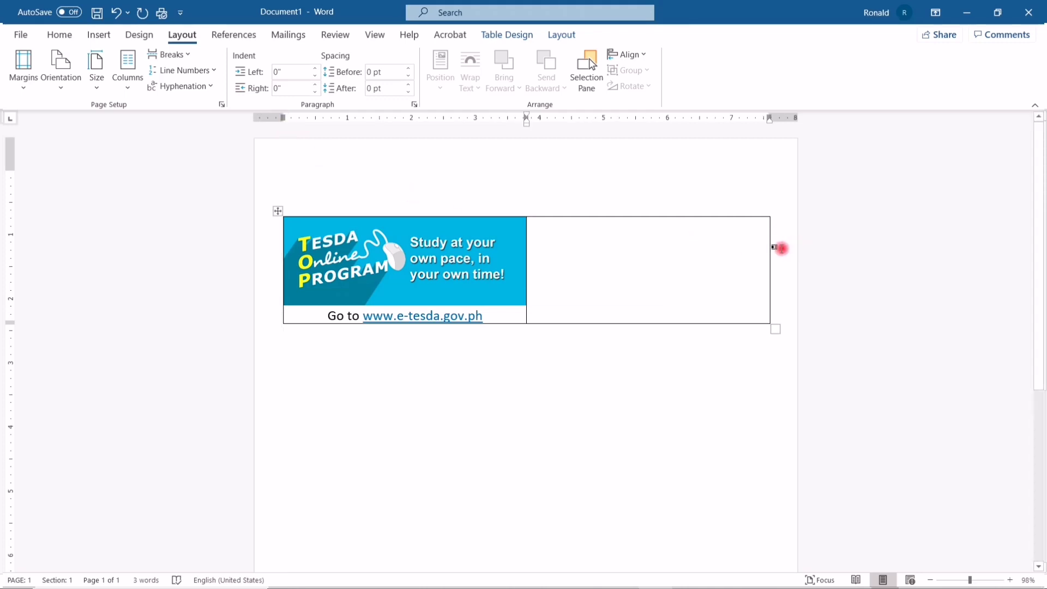
Add five empty two-cell rows below the first row of the label table.
click(781, 252)
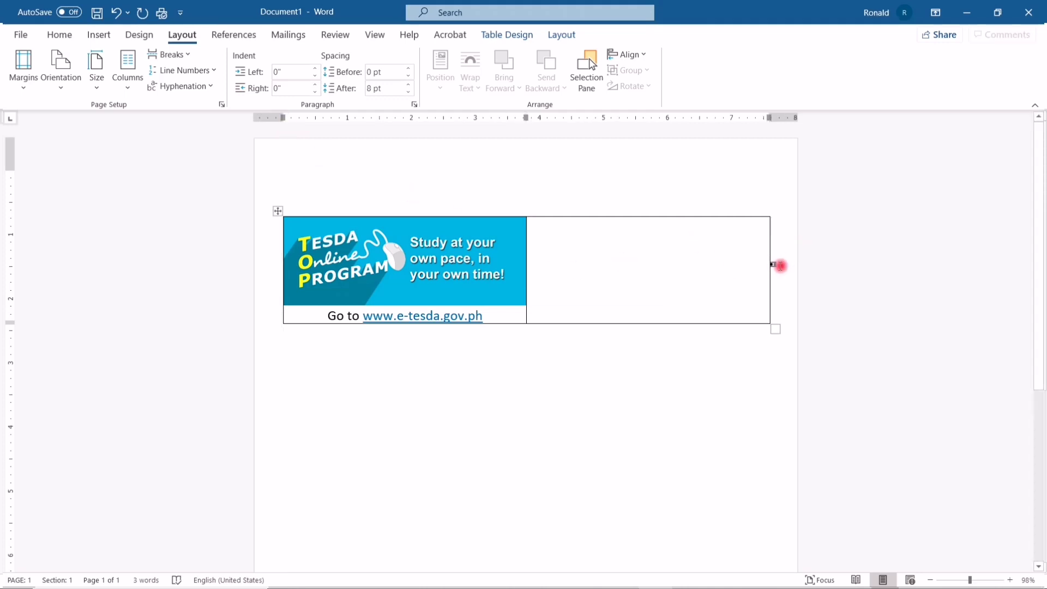
key(Return)
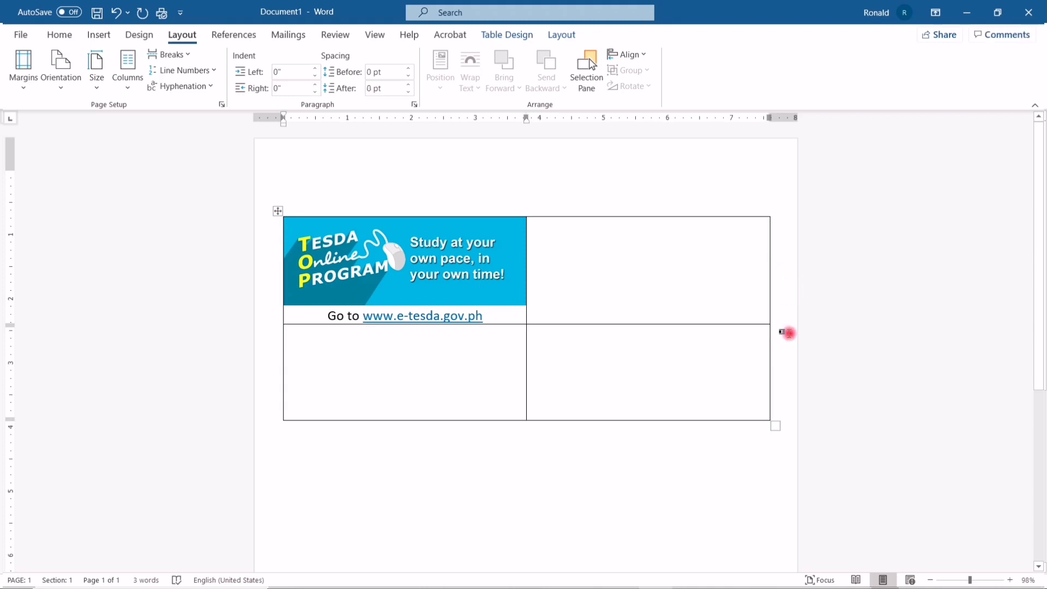
key(Return)
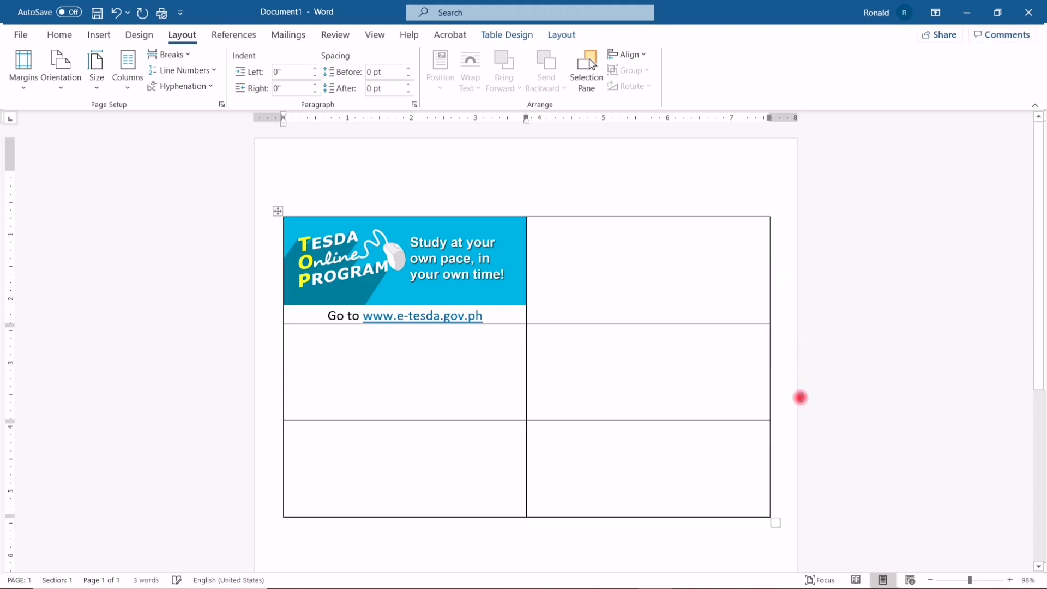
key(Return)
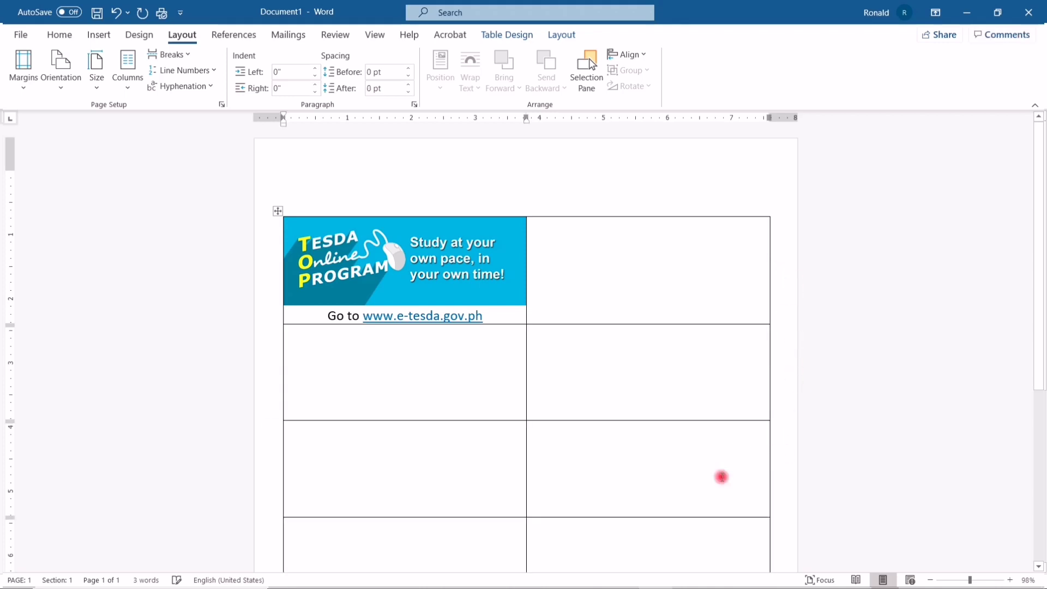
scroll(722, 477, down, 5)
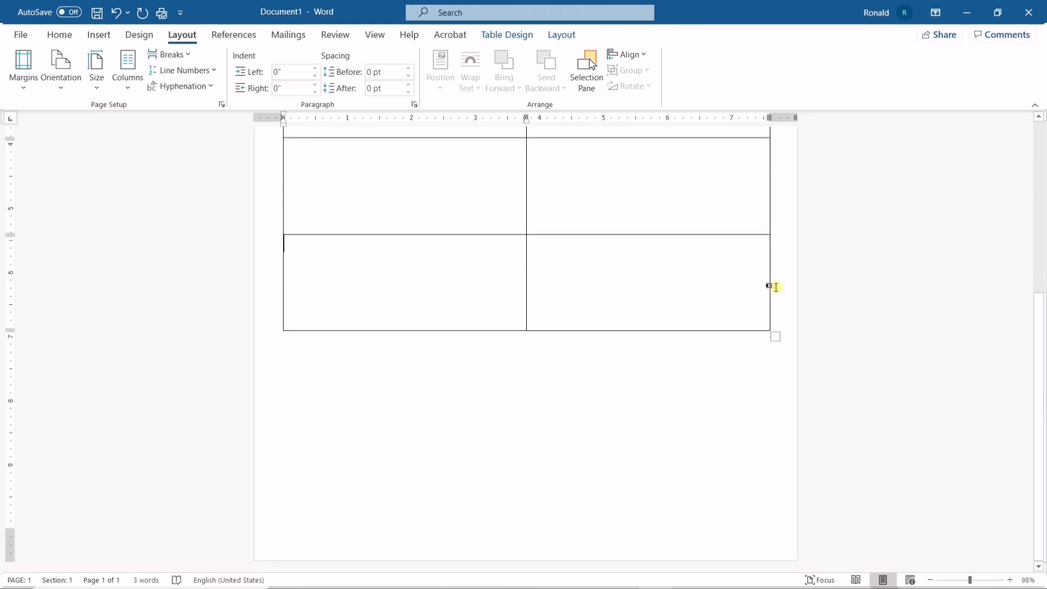
key(Return)
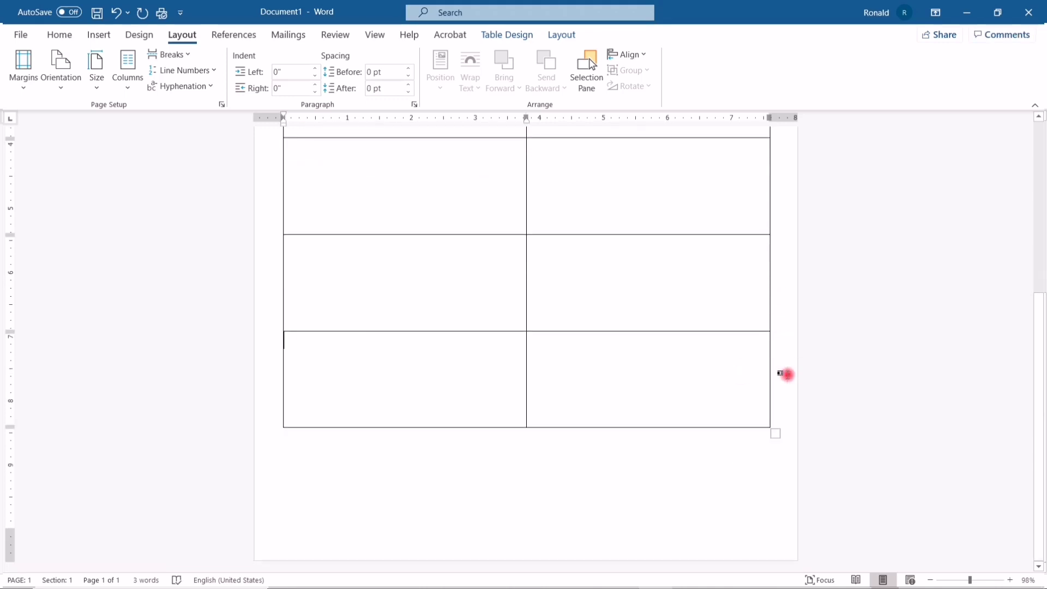
key(Return)
click(456, 514)
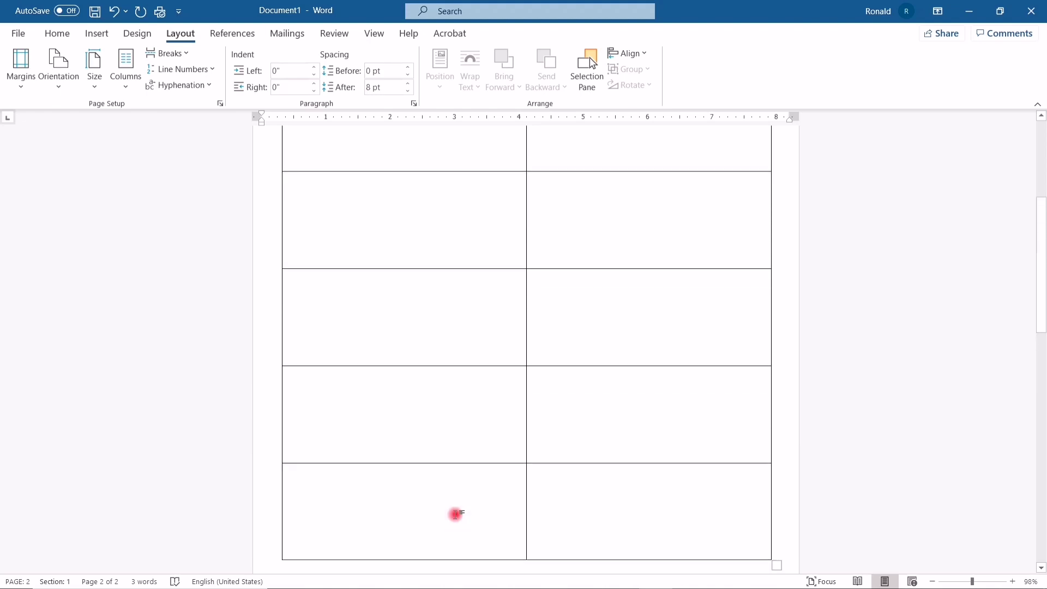
scroll(459, 449, up, 2)
scroll(461, 444, up, 3)
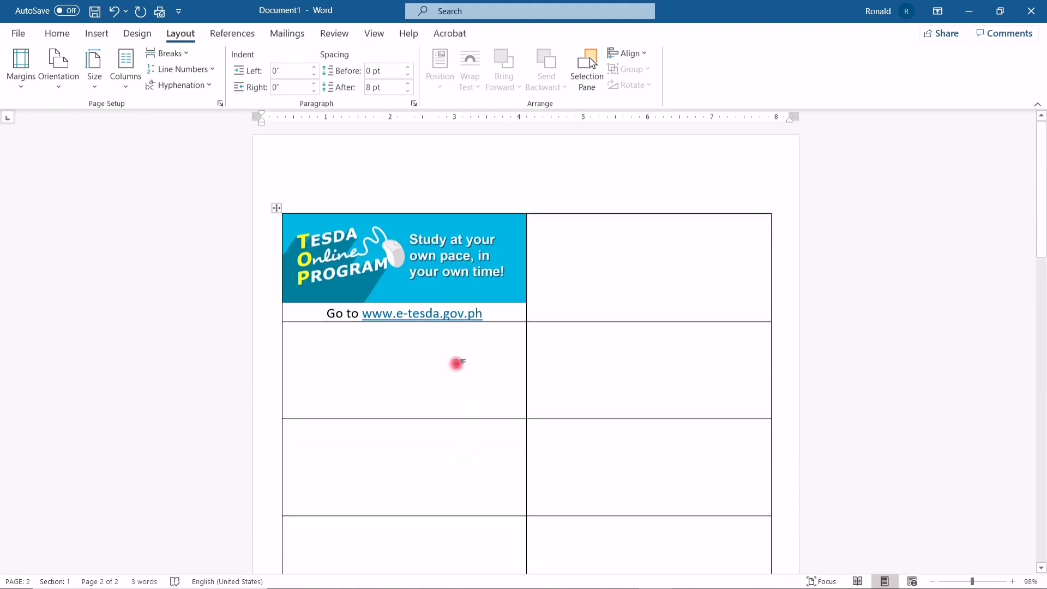
Delete the two blank lines above the table so the grid fits on one page.
click(365, 186)
key(Delete)
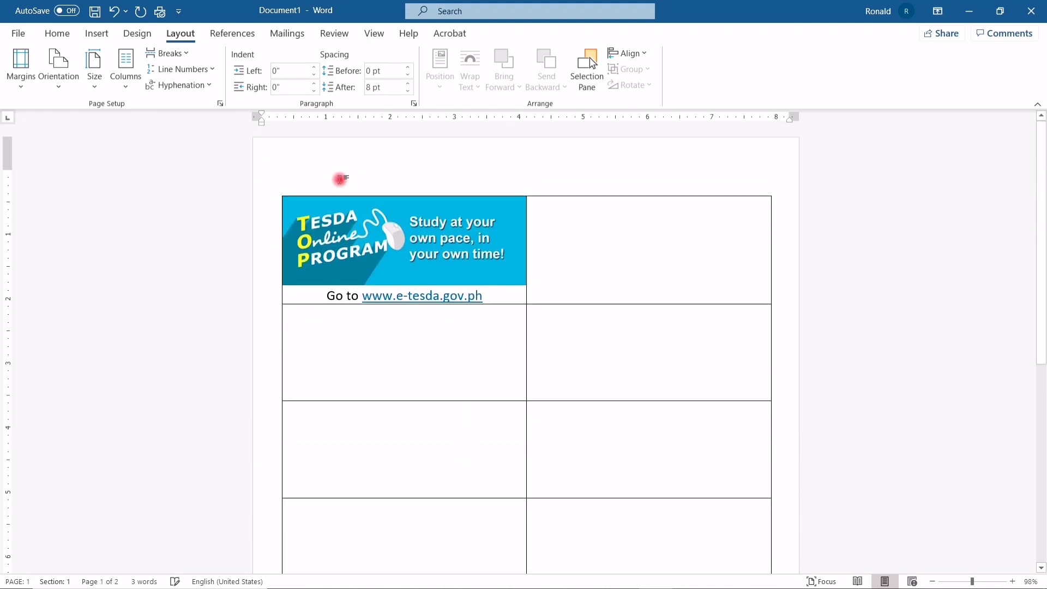
key(Delete)
scroll(344, 218, down, 2)
scroll(349, 251, down, 2)
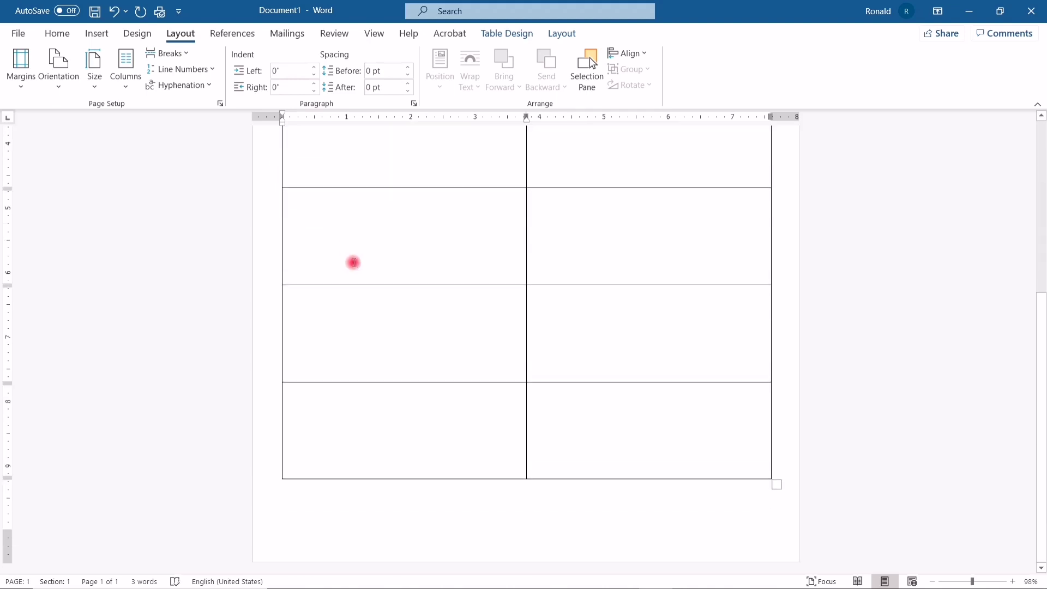
scroll(548, 431, up, 2)
scroll(556, 409, down, 2)
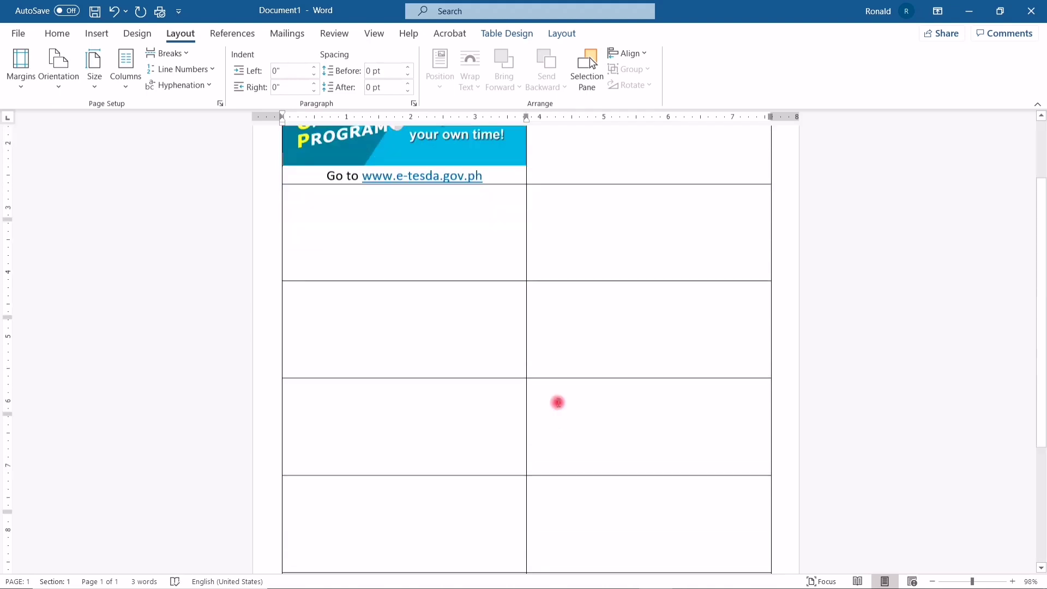
scroll(565, 401, up, 2)
scroll(578, 360, up, 2)
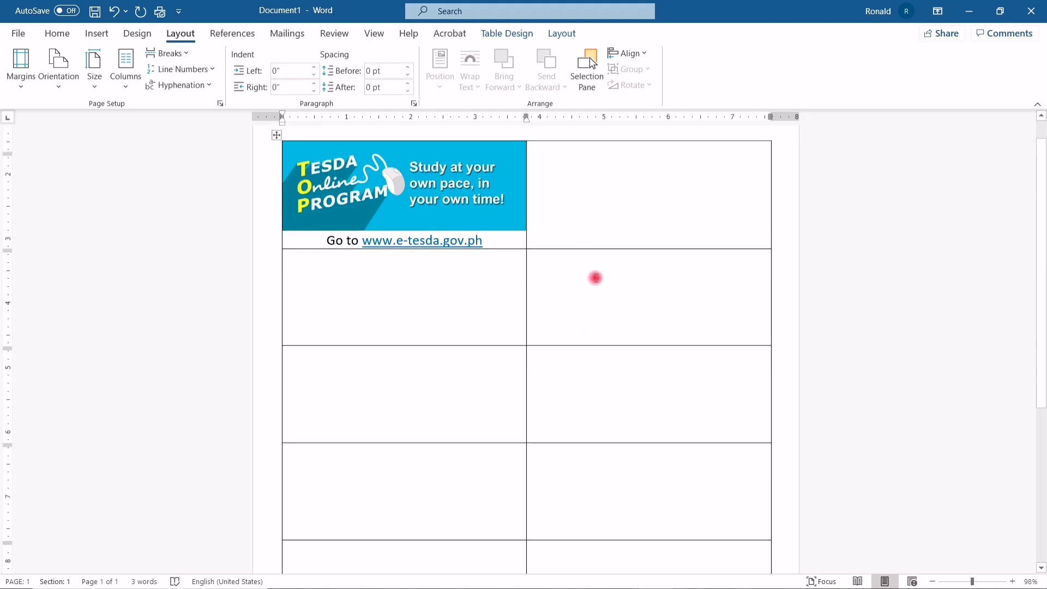
scroll(598, 283, down, 3)
scroll(616, 344, up, 2)
scroll(620, 362, up, 2)
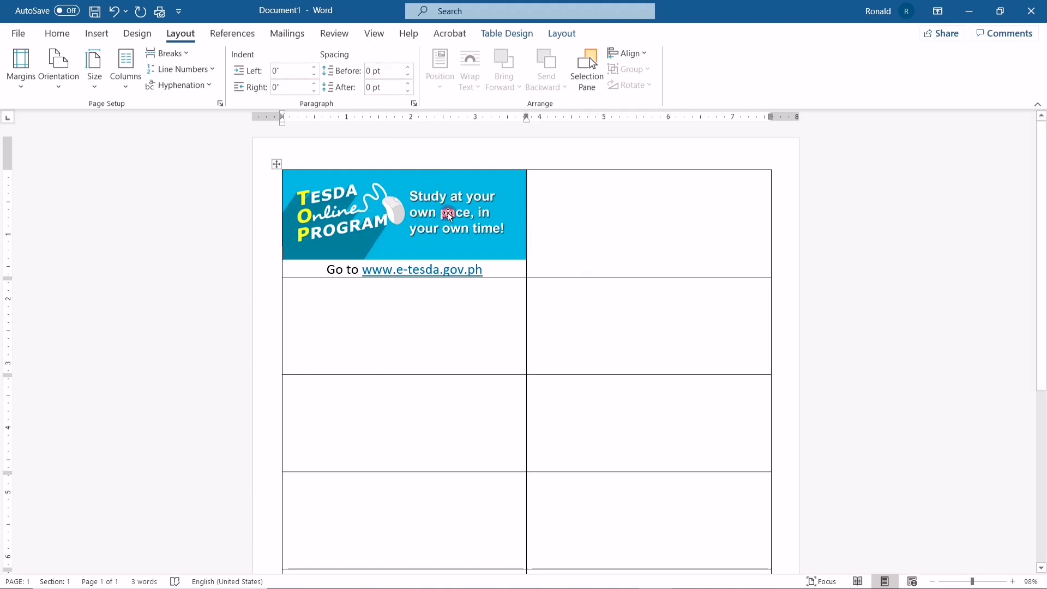
Place the insertion point in the top-right label cell.
click(588, 218)
click(451, 328)
scroll(585, 421, down, 3)
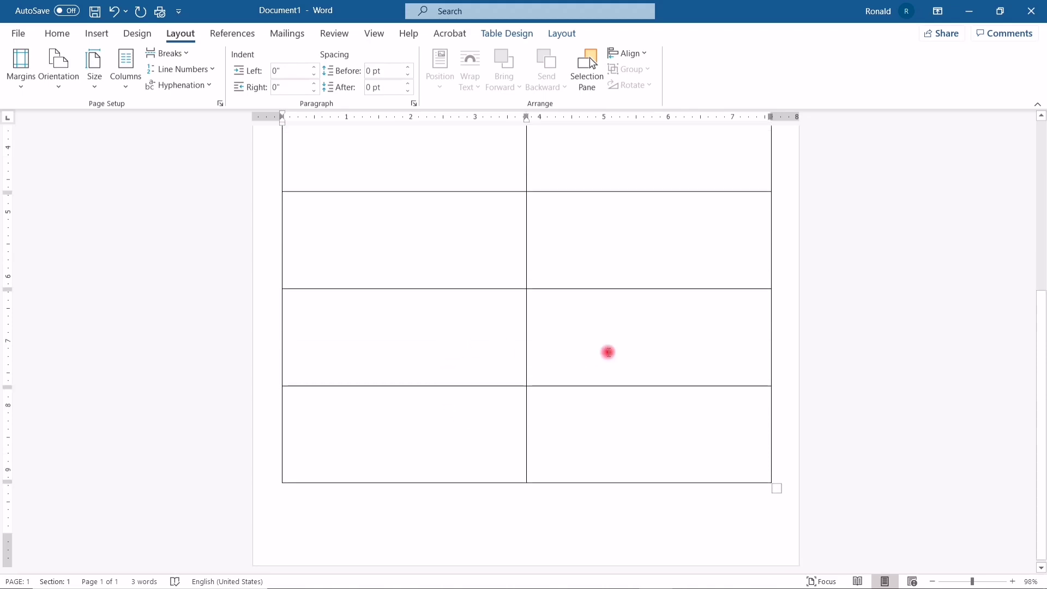
scroll(608, 352, up, 3)
click(560, 197)
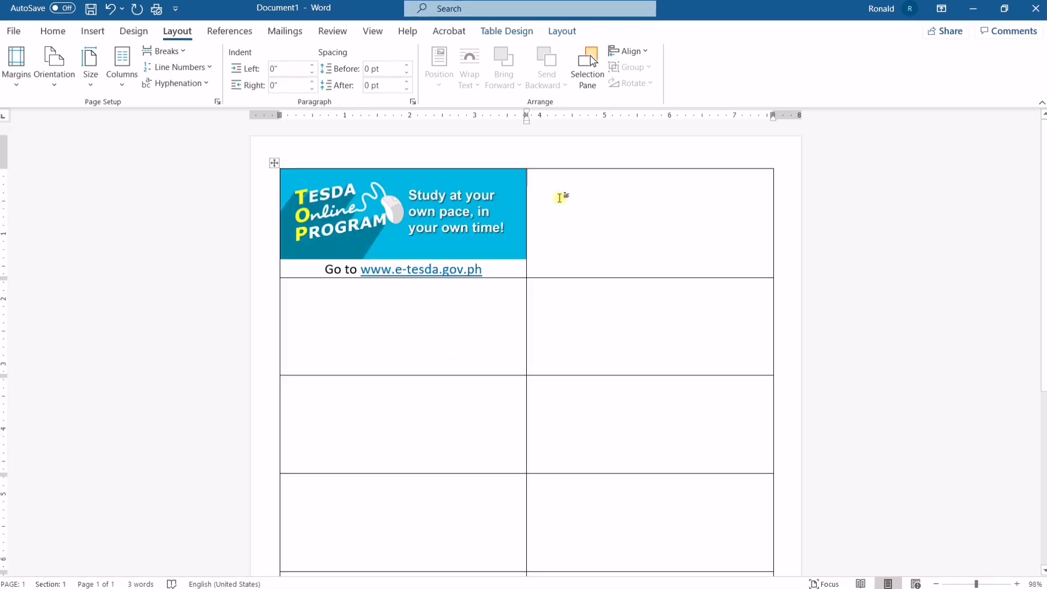
Start a Labels mail merge using Microsoft A4 (Portrait) and dismiss the page-size warning.
click(285, 33)
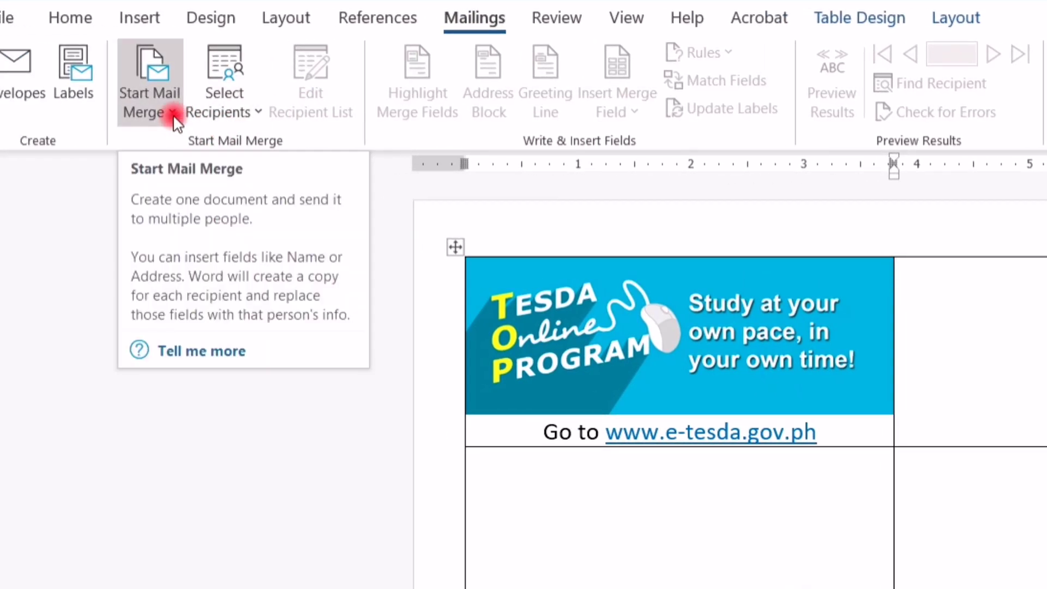
click(173, 120)
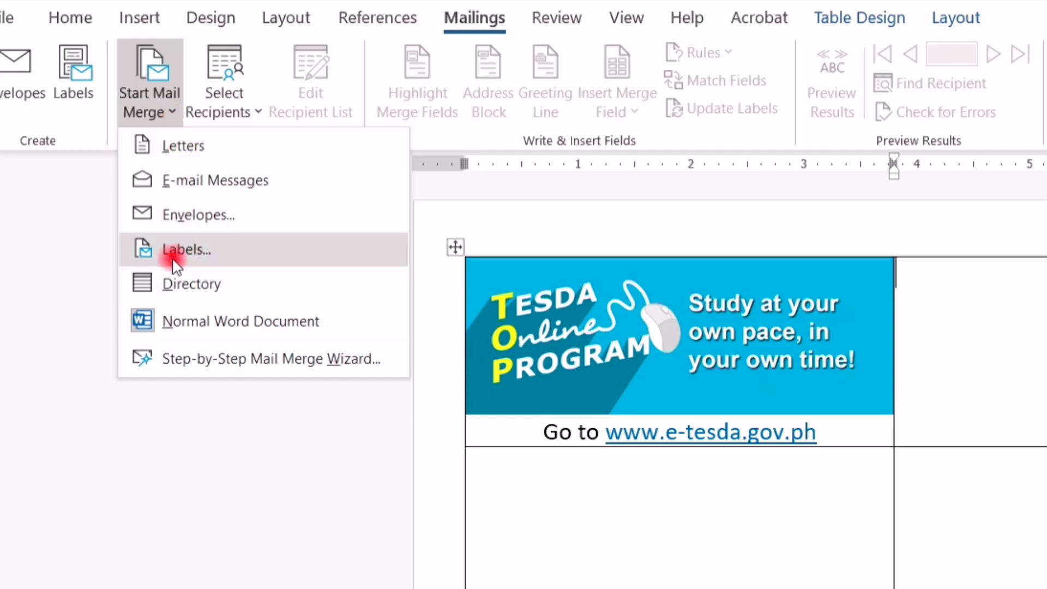
click(172, 252)
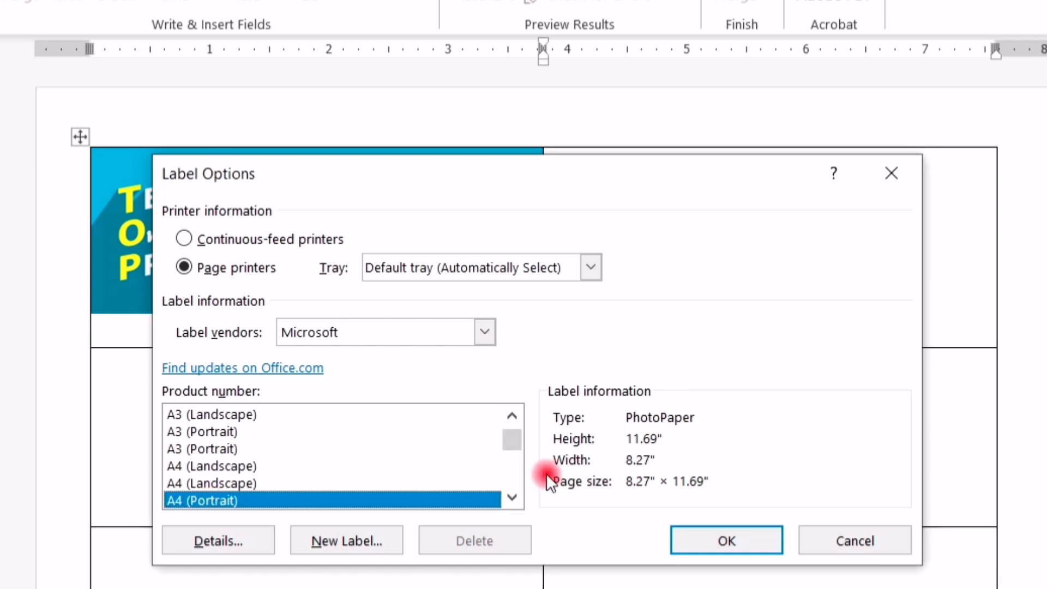
click(515, 494)
click(515, 494)
click(515, 493)
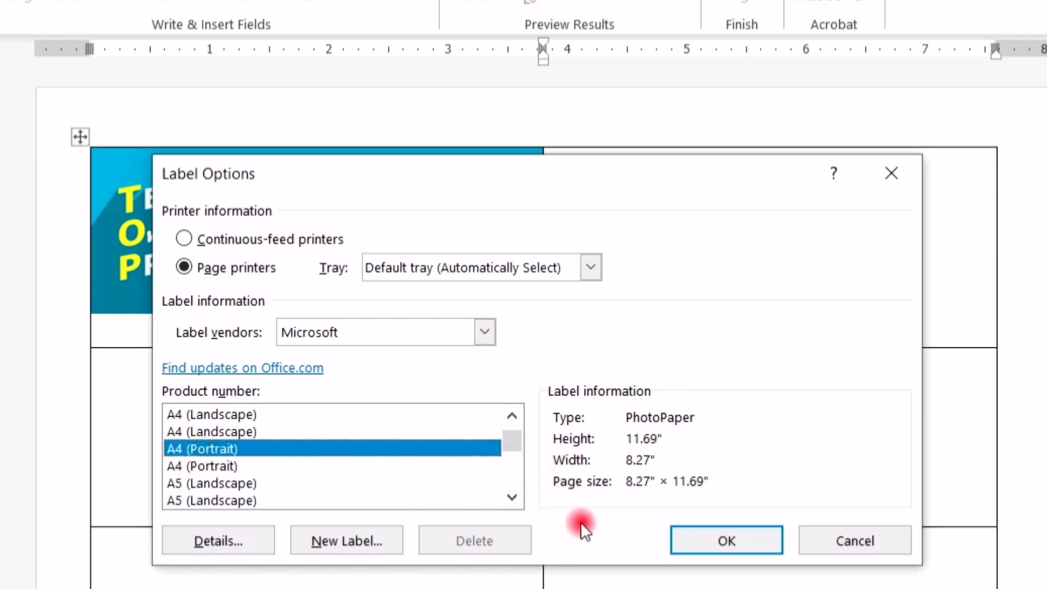
click(702, 542)
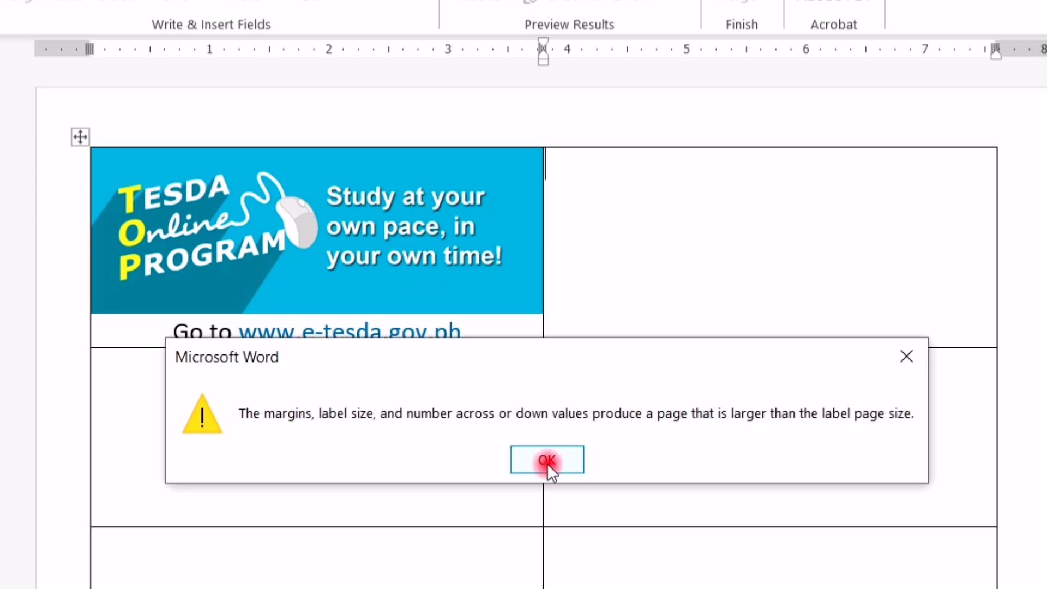
click(547, 463)
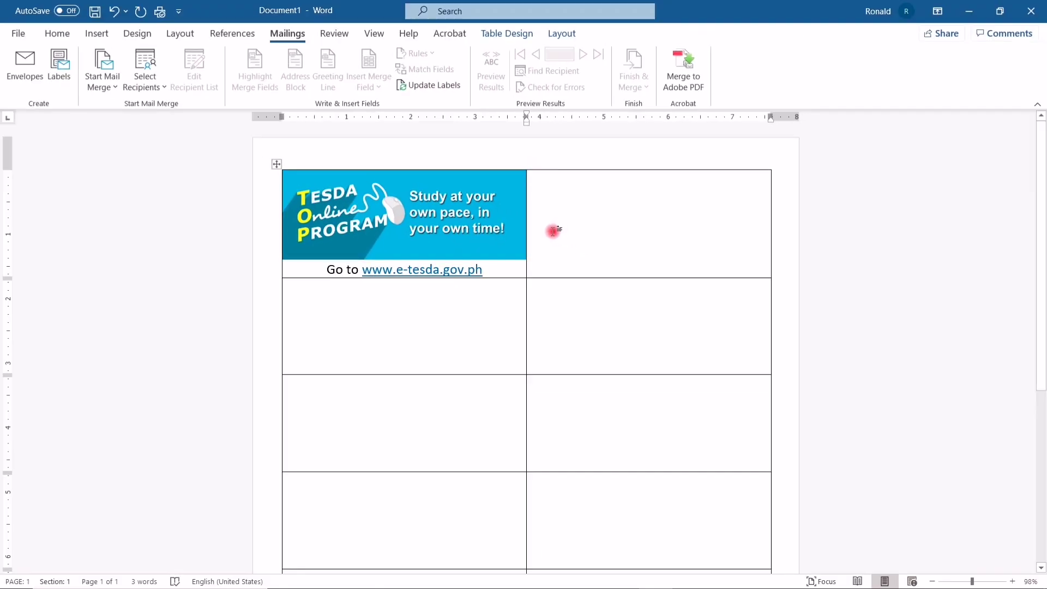
click(533, 196)
click(415, 86)
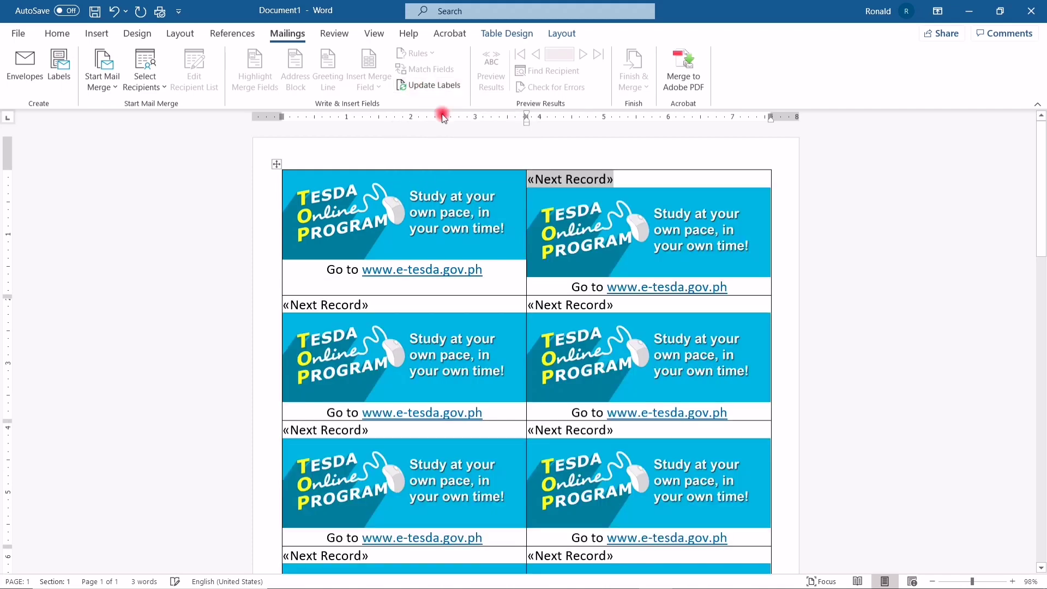
scroll(672, 300, down, 4)
scroll(673, 300, down, 3)
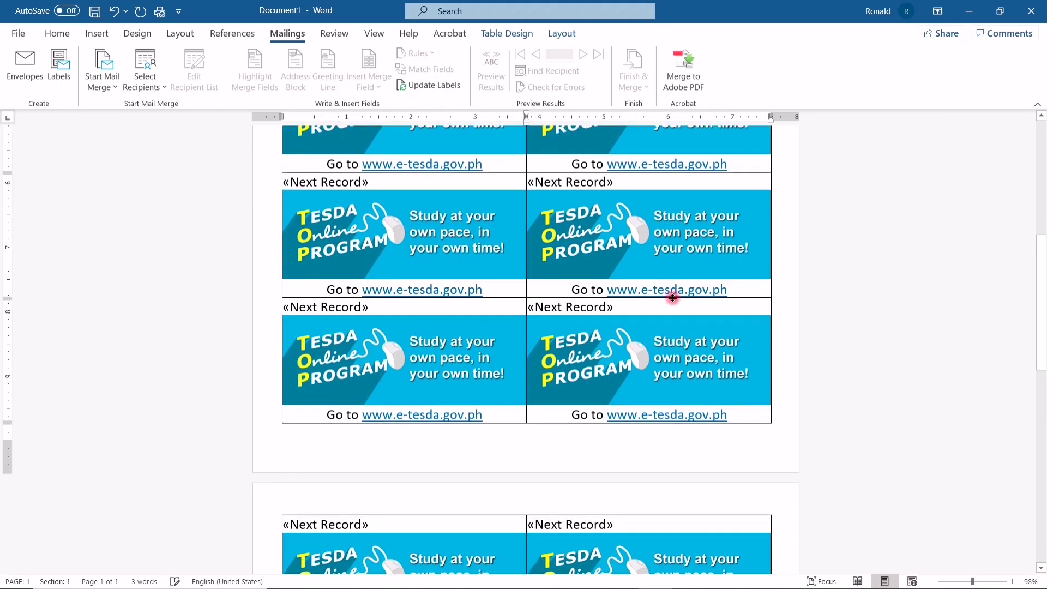
scroll(673, 298, down, 3)
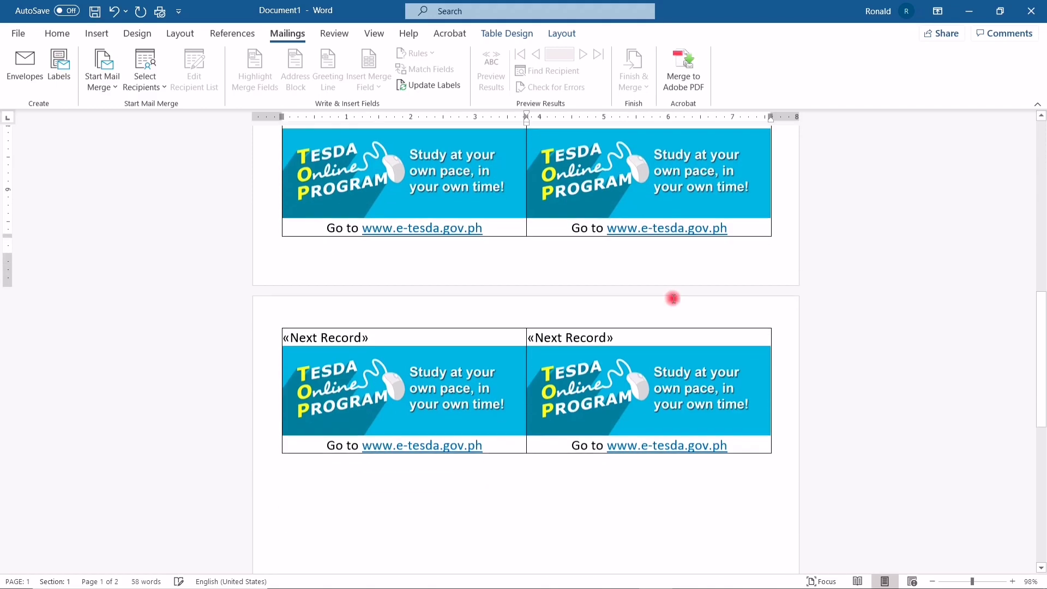
scroll(672, 298, up, 3)
scroll(672, 299, up, 3)
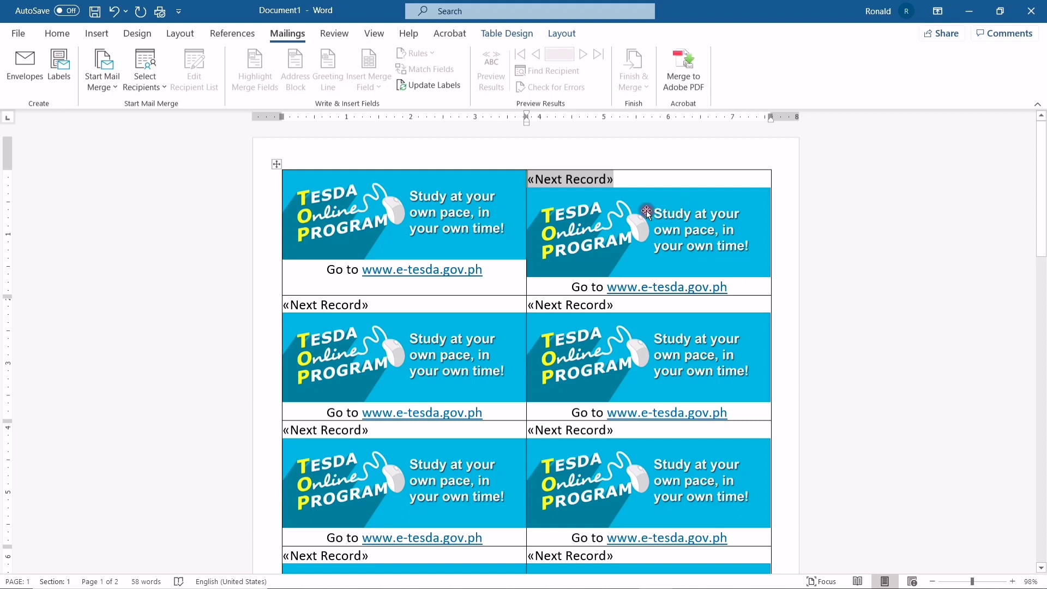
click(620, 180)
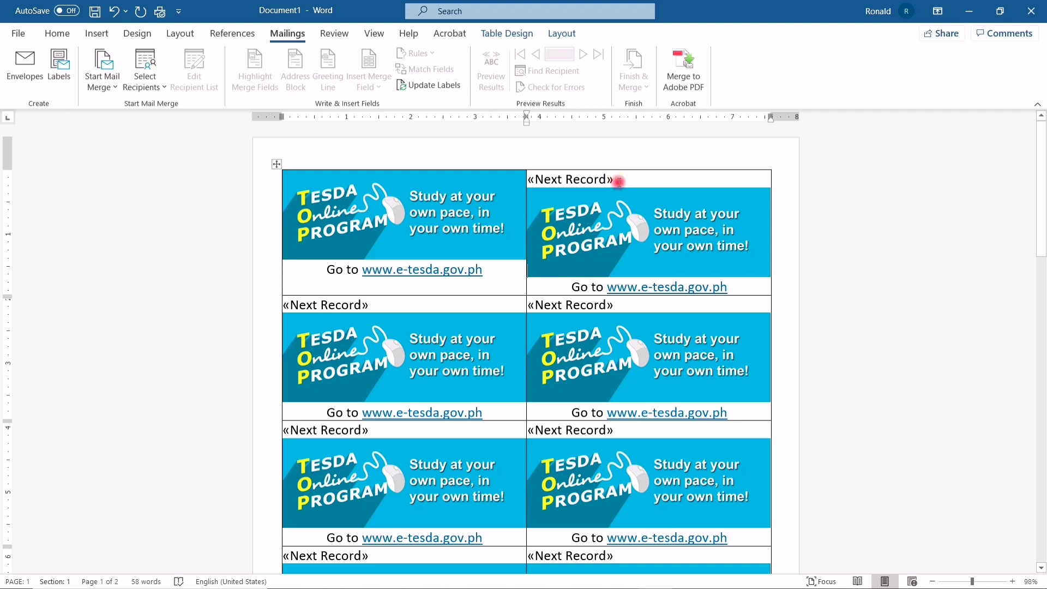
Copy the «Next Record» field from the top-right label.
drag(614, 180, 538, 180)
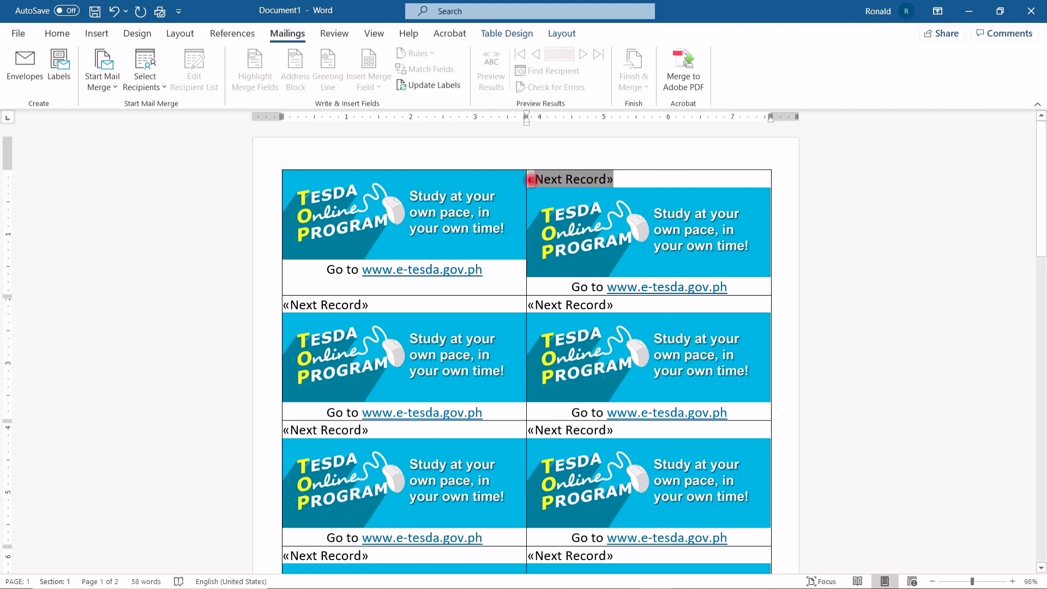
right_click(537, 182)
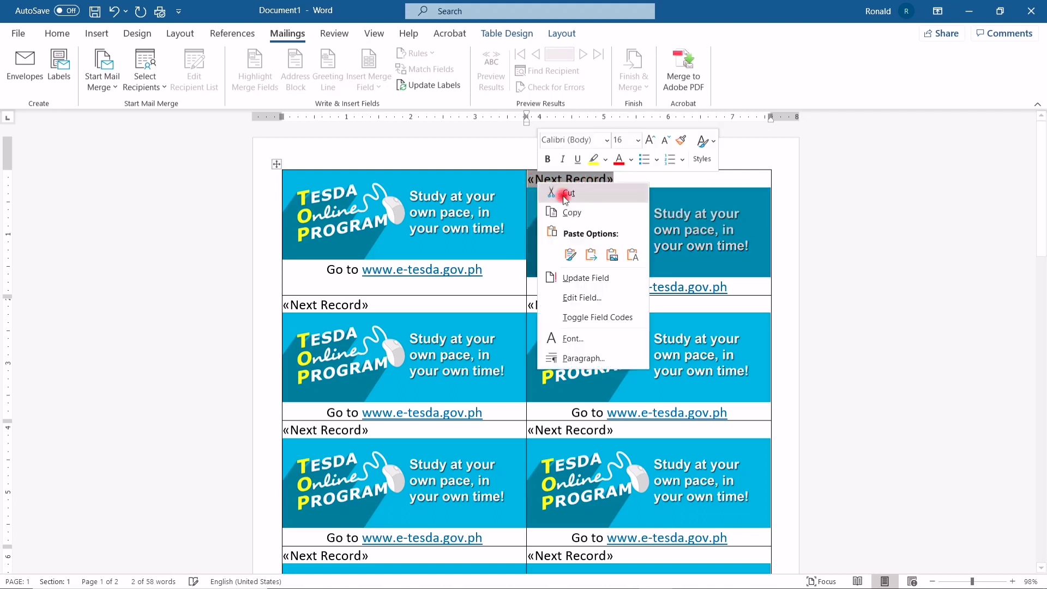
click(570, 211)
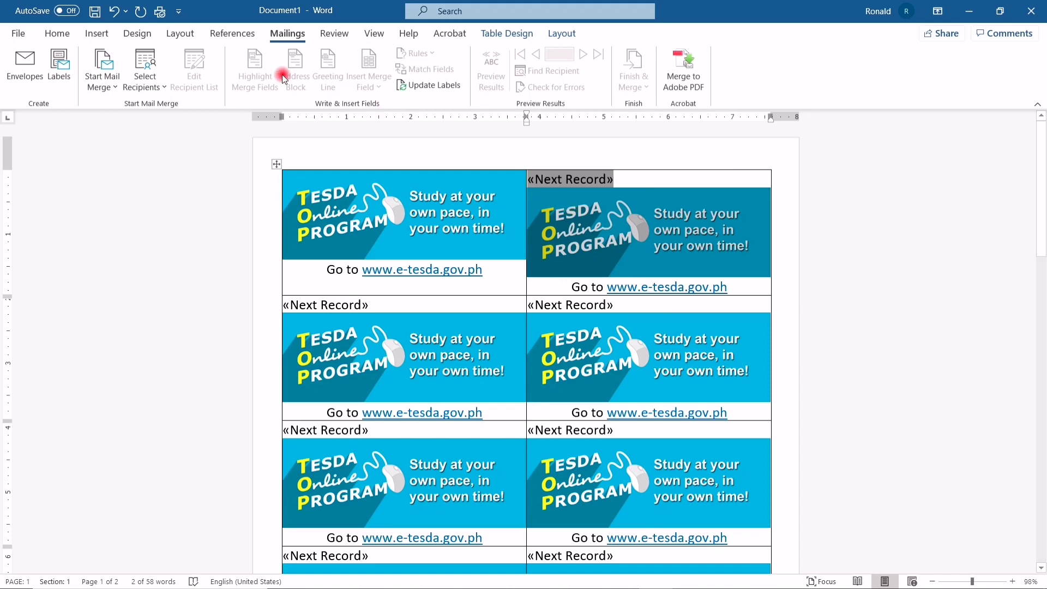
Replace all 11 «Next Record» fields with nothing throughout the document.
click(69, 36)
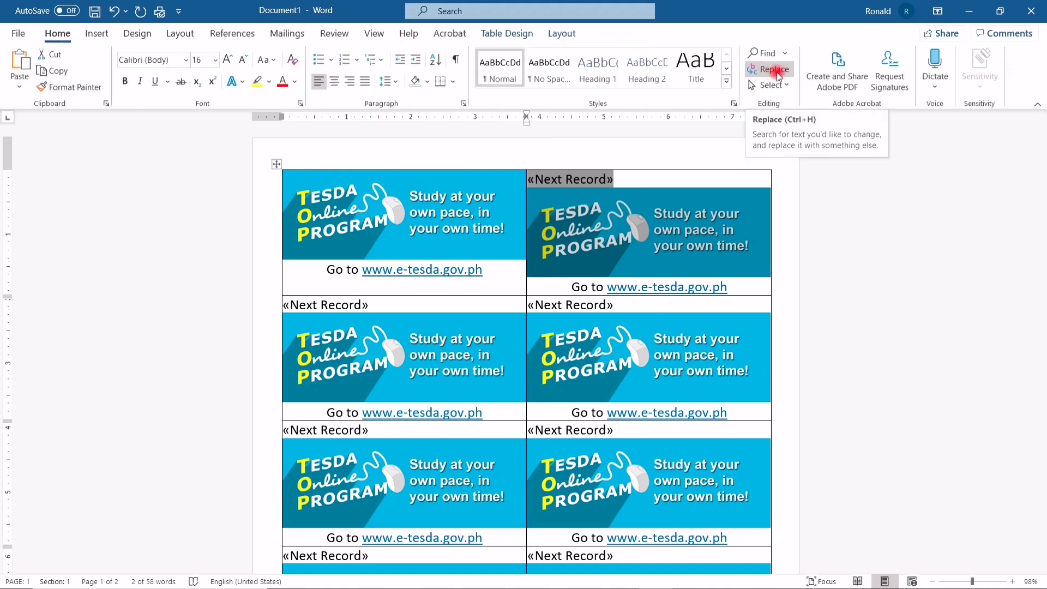
click(776, 72)
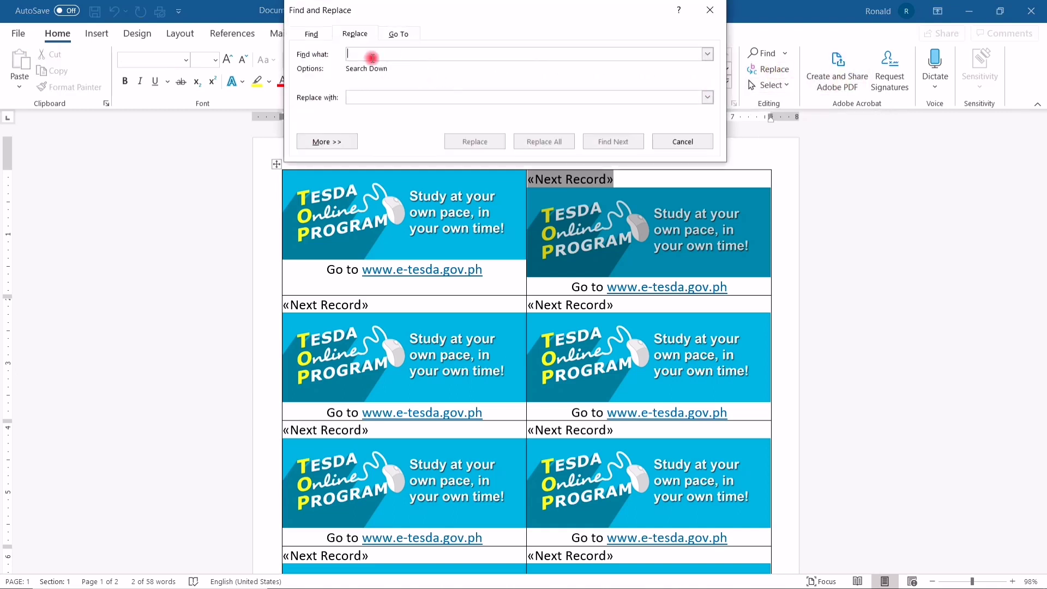
right_click(371, 57)
click(404, 108)
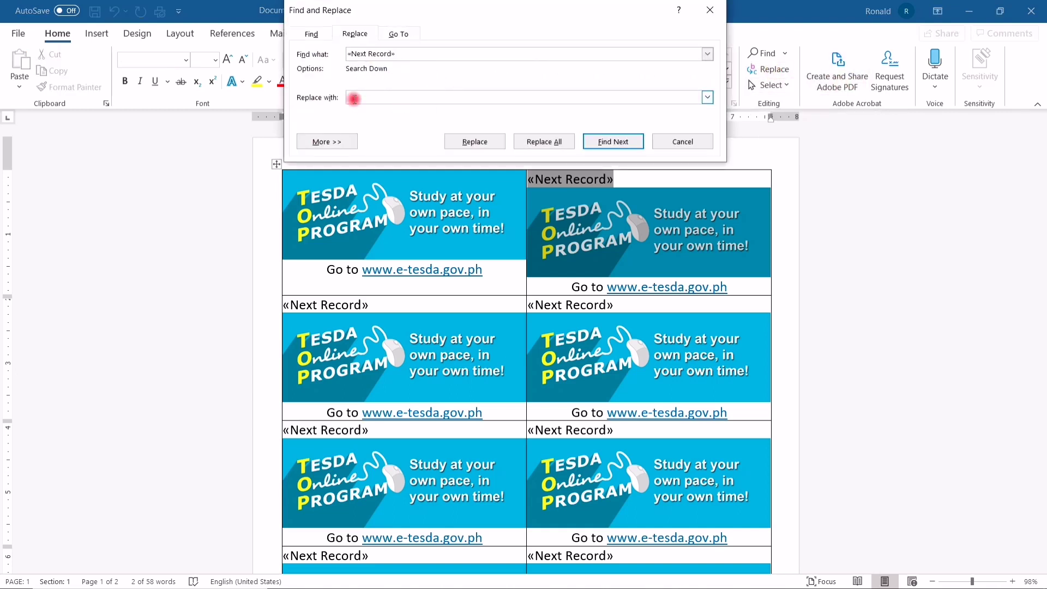
click(552, 146)
click(508, 344)
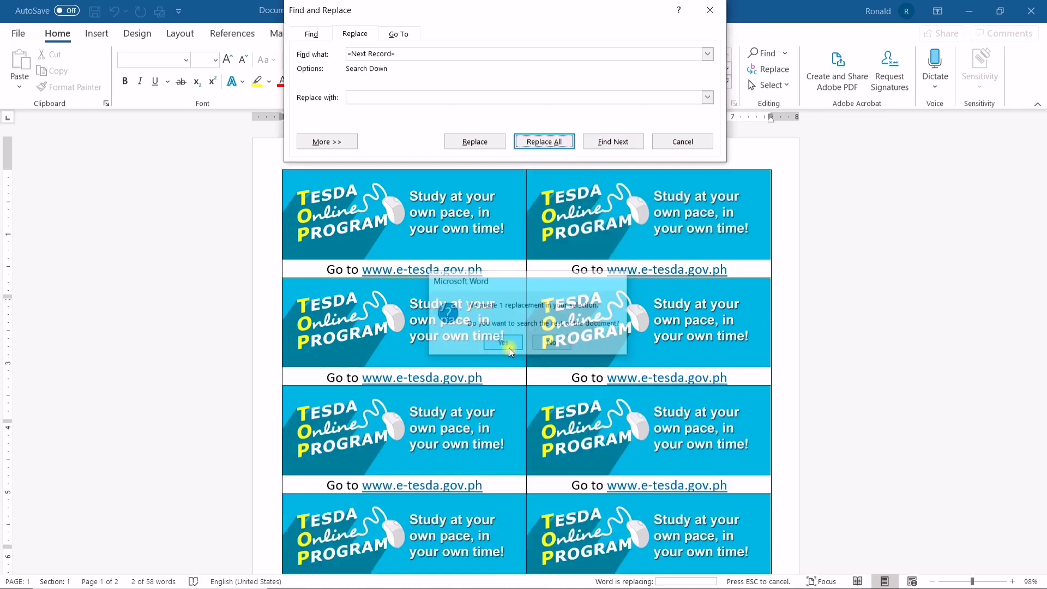
click(508, 342)
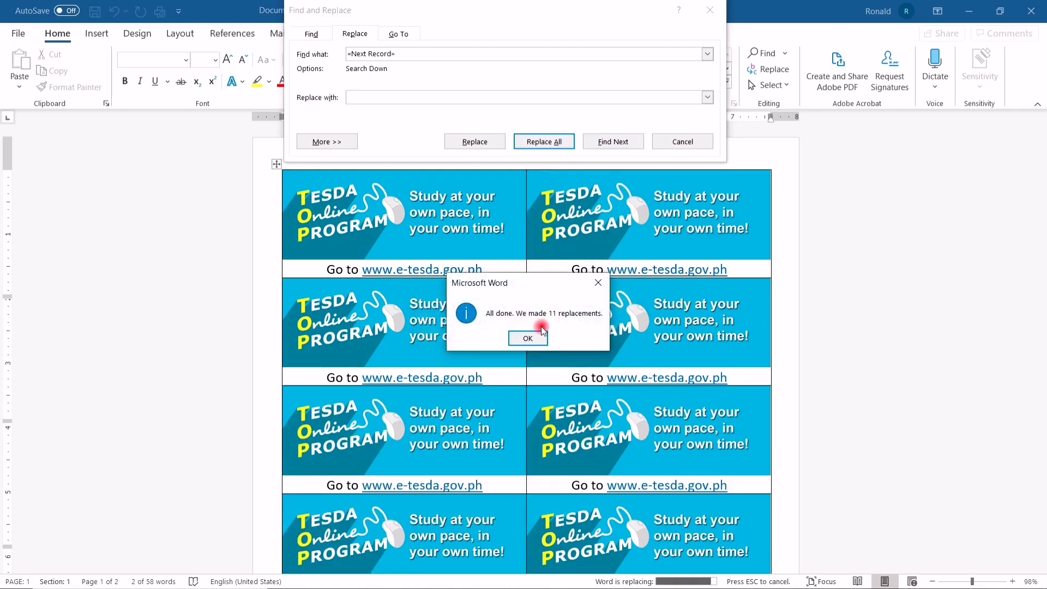
click(542, 331)
click(662, 141)
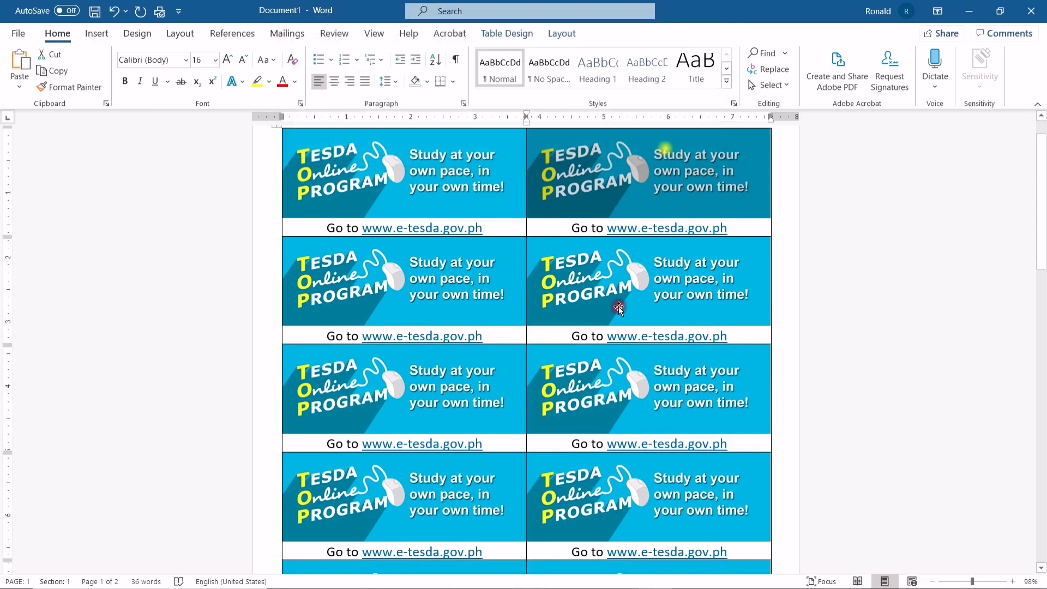
Set custom page margins to 0.25" top and bottom, keeping 0.15" left and right.
scroll(618, 309, up, 1)
scroll(616, 327, down, 2)
scroll(615, 382, down, 3)
scroll(614, 479, down, 3)
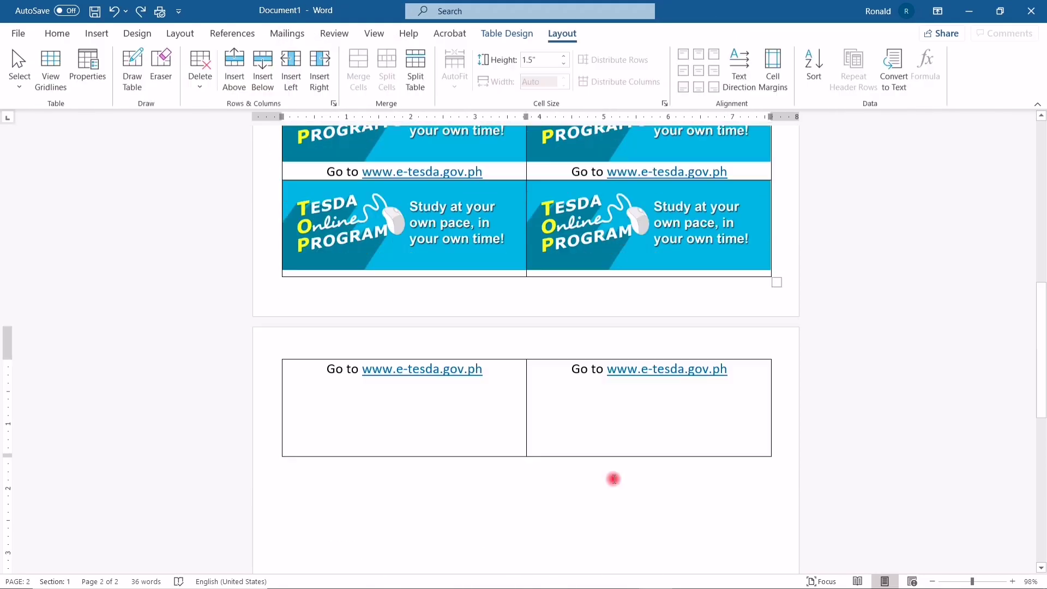
scroll(615, 477, up, 3)
scroll(596, 484, down, 4)
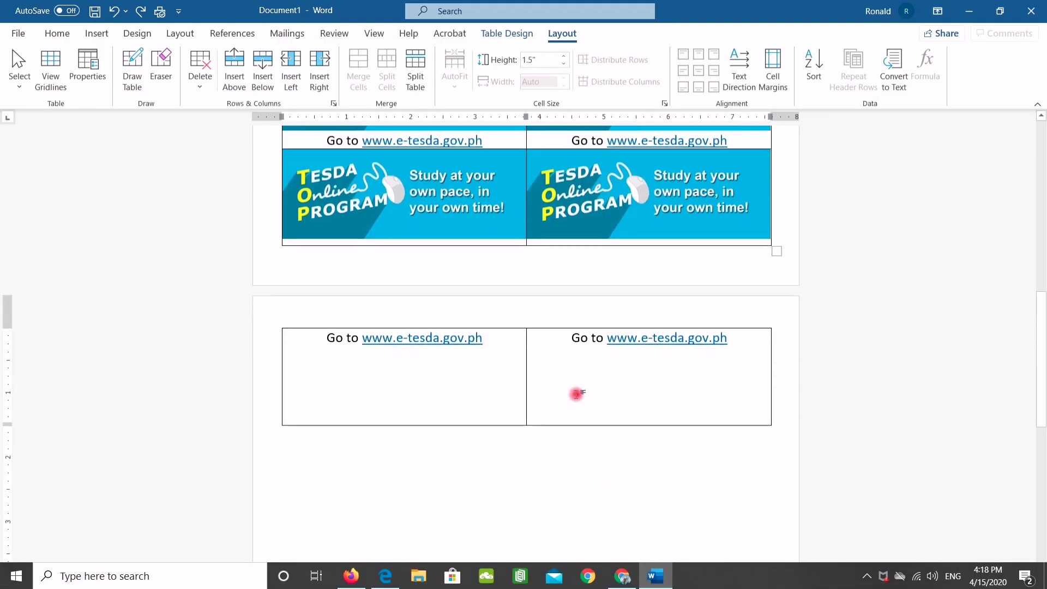
scroll(579, 382, up, 5)
scroll(519, 349, up, 5)
scroll(155, 34, up, 6)
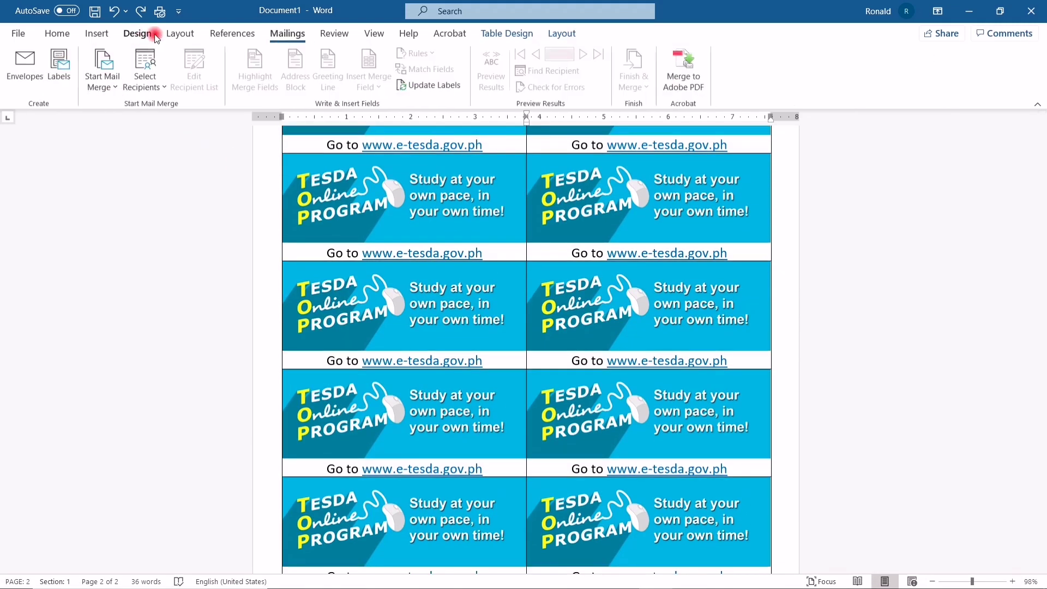
scroll(155, 34, up, 3)
scroll(175, 41, down, 1)
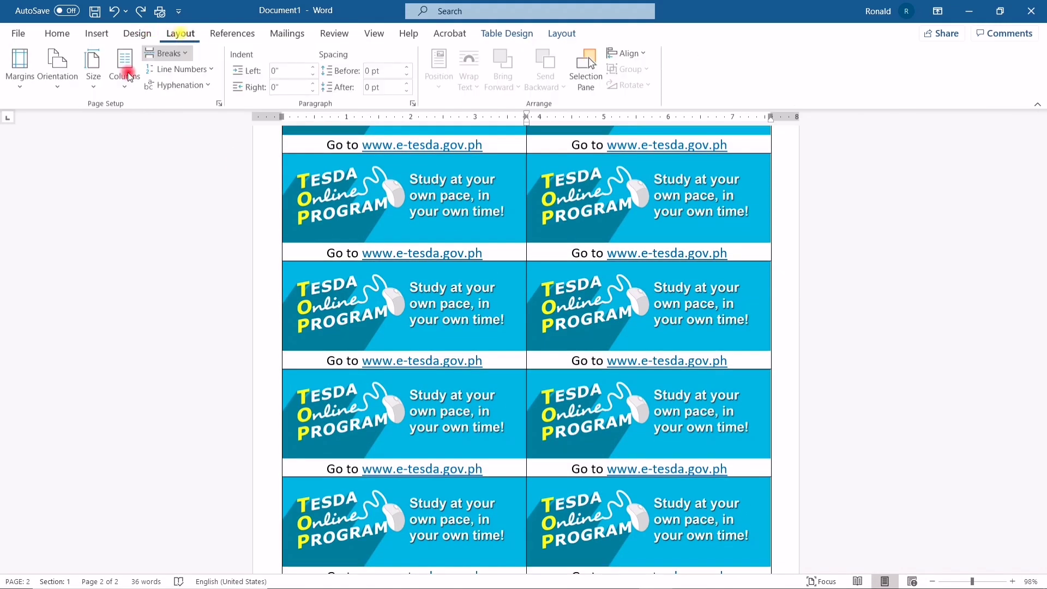
click(57, 95)
click(22, 87)
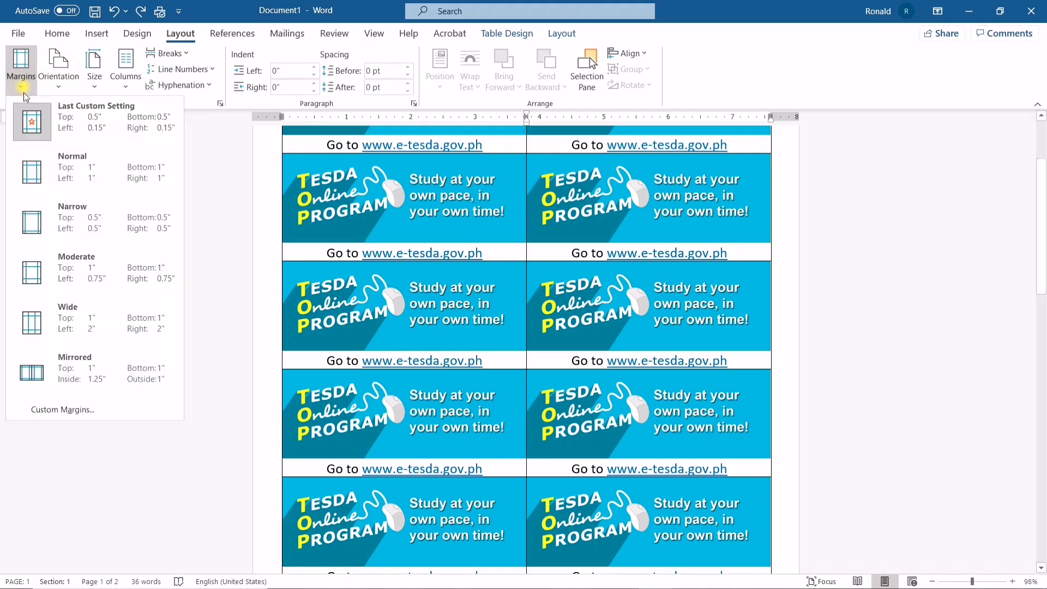
click(73, 412)
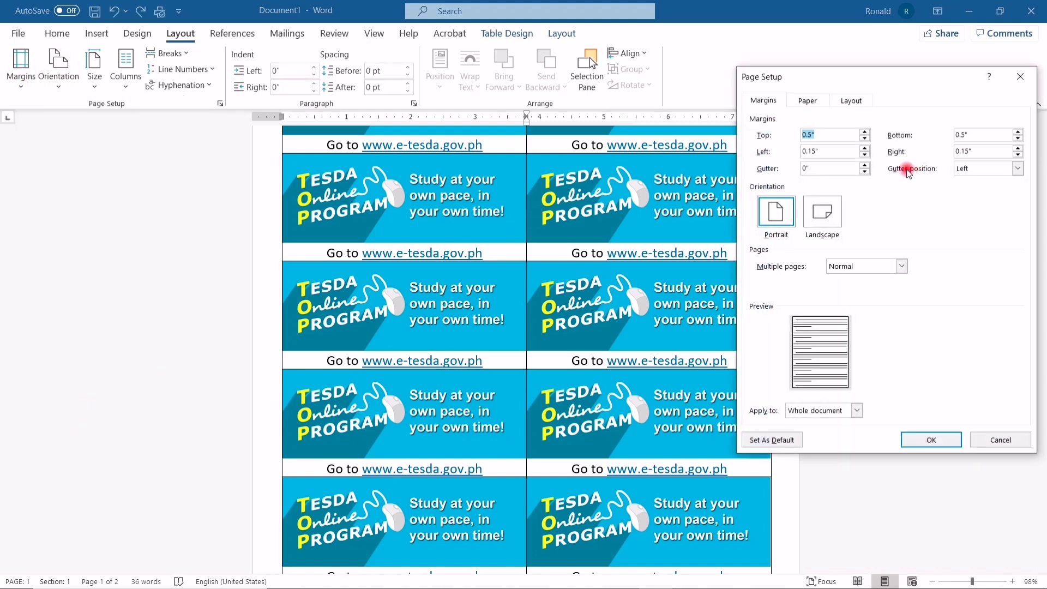
click(809, 169)
click(965, 135)
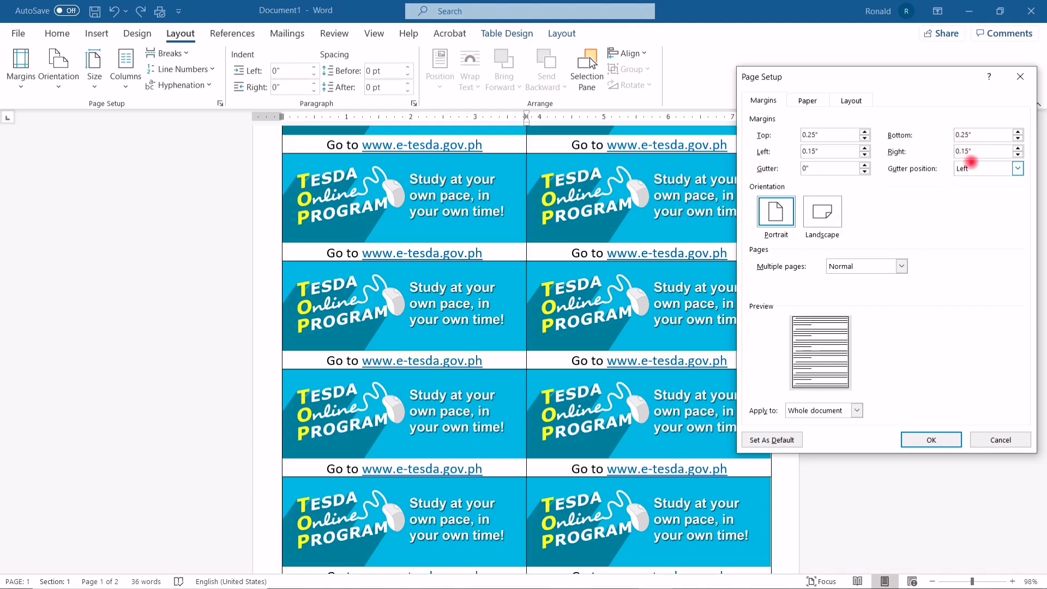
click(931, 440)
scroll(581, 437, down, 3)
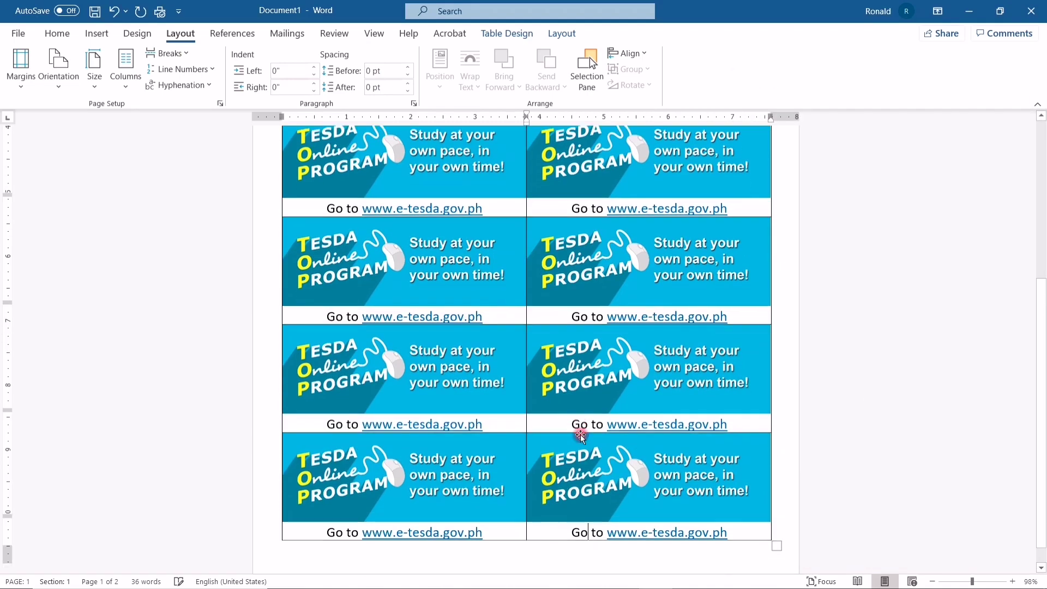
scroll(582, 436, up, 5)
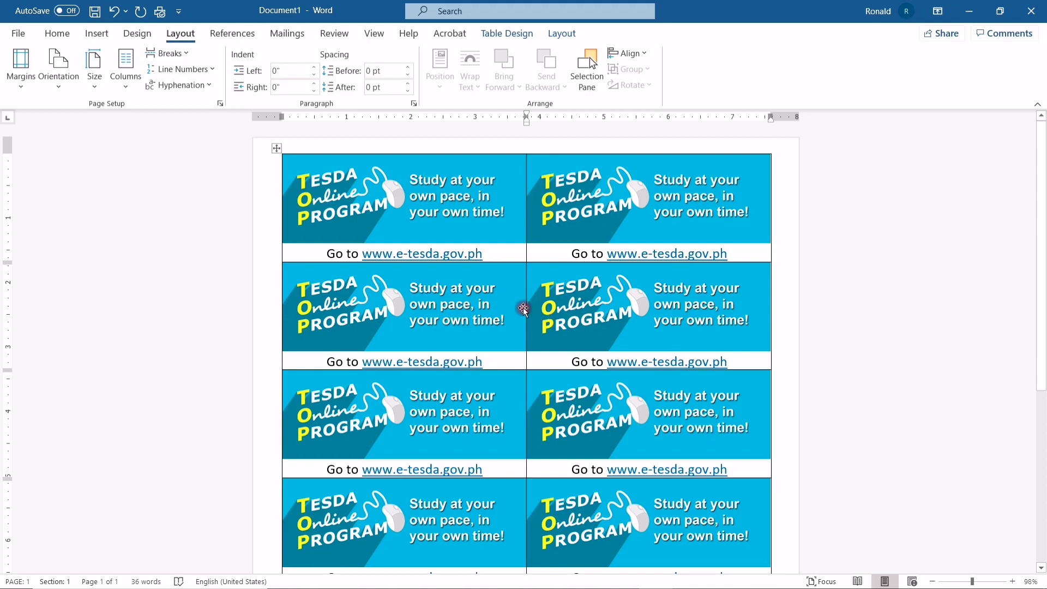
scroll(501, 304, down, 4)
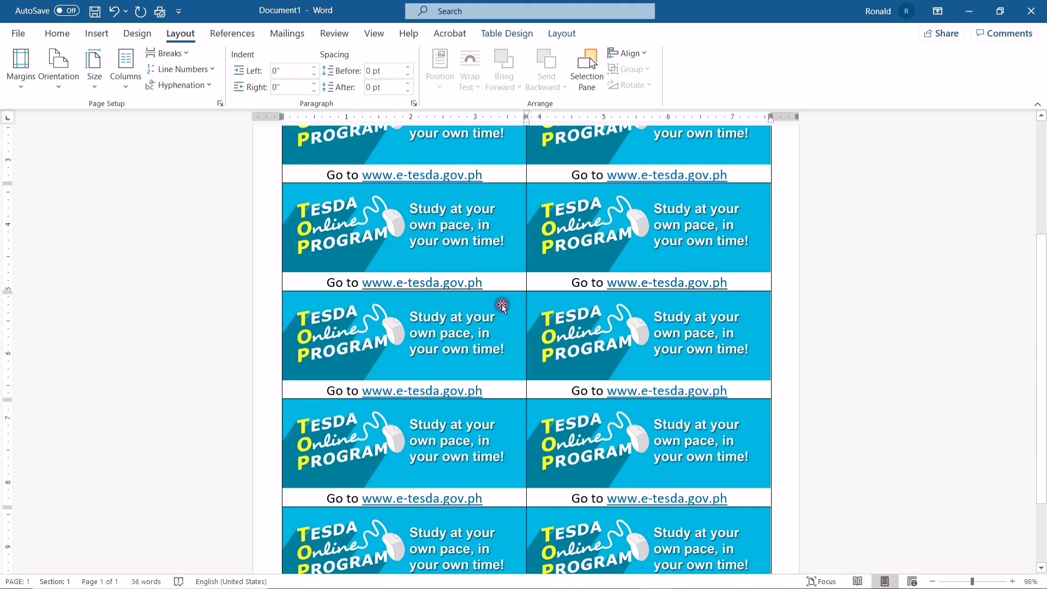
scroll(502, 302, up, 1)
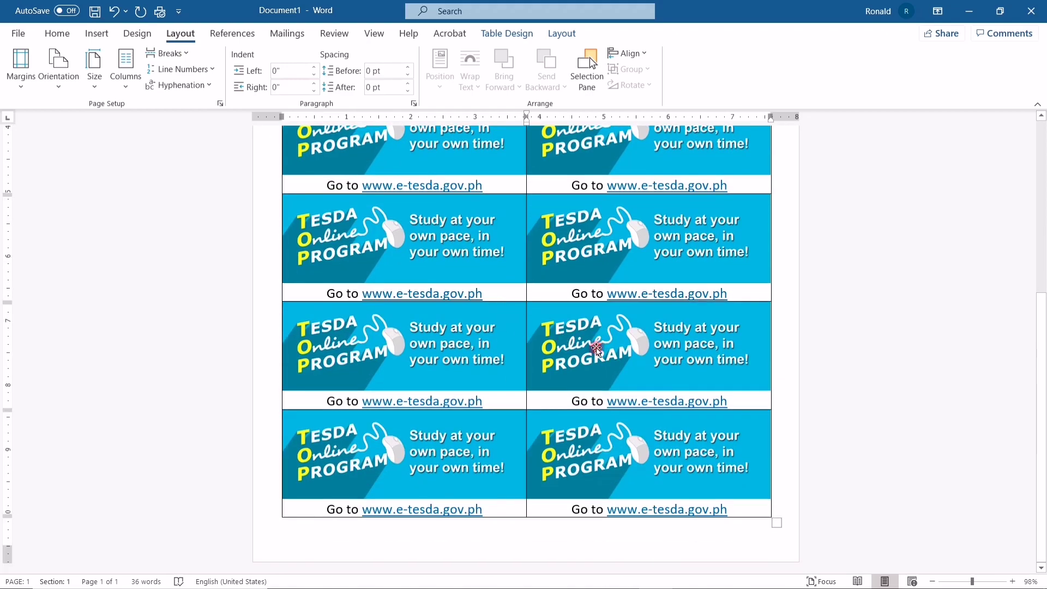
scroll(604, 390, up, 3)
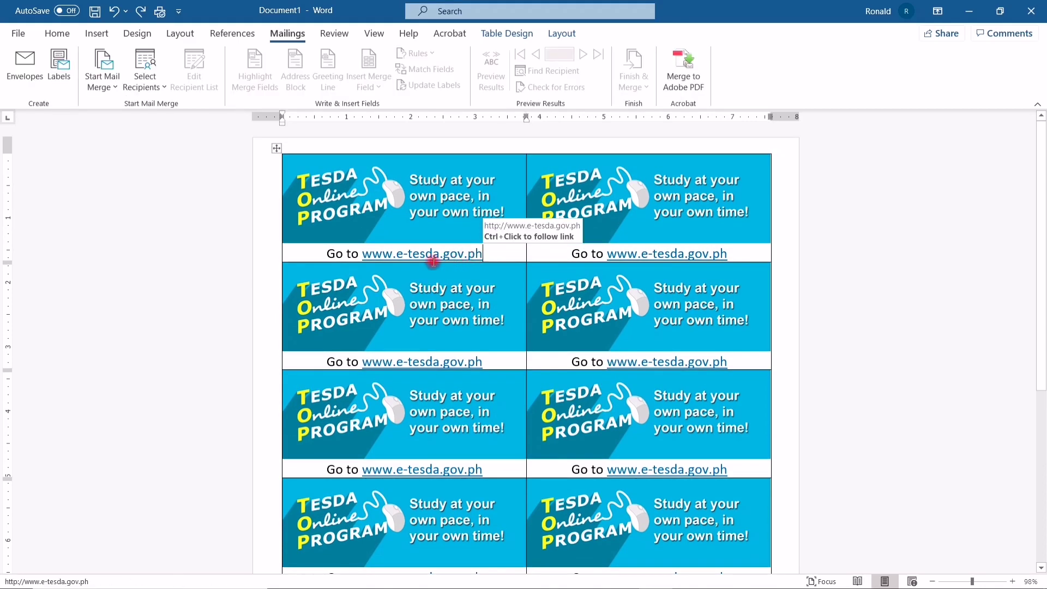
scroll(435, 295, up, 1)
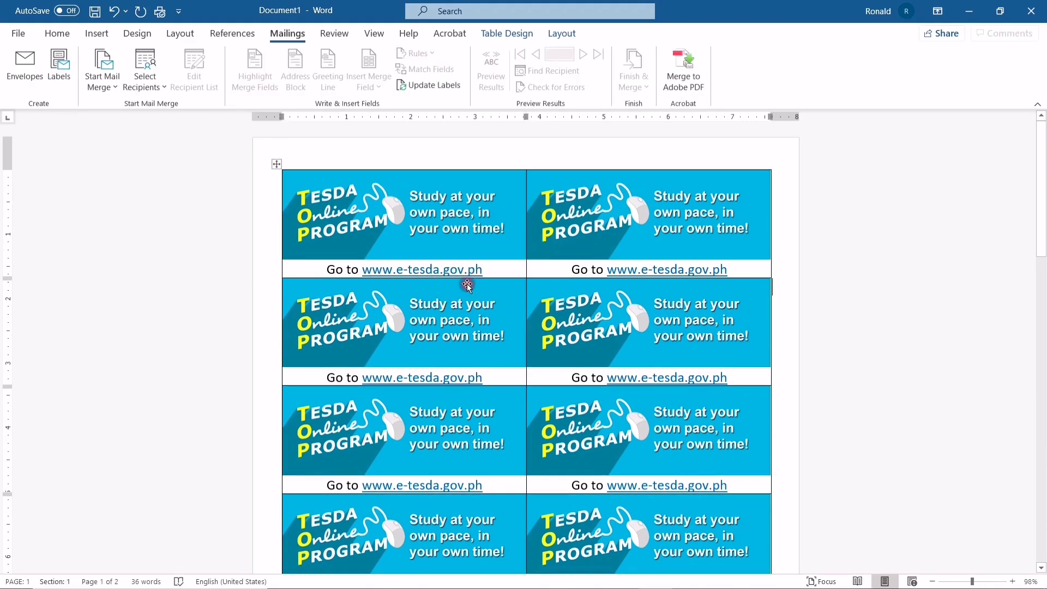
click(500, 270)
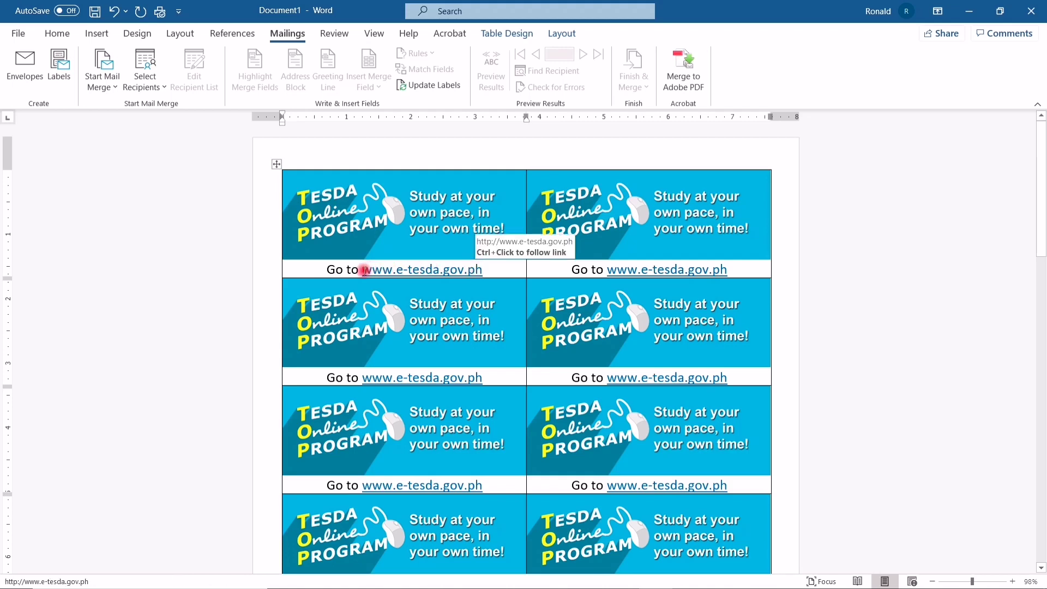
click(364, 270)
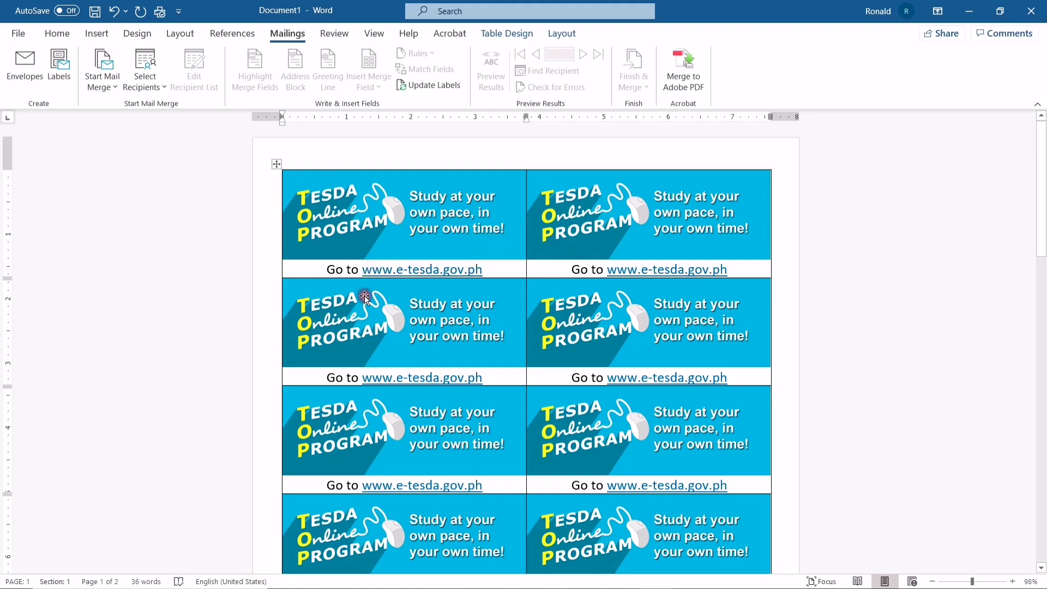
key(BackSpace)
key(BackSpace)
key(BackSpace)
key(BackSpace)
key(BackSpace)
key(BackSpace)
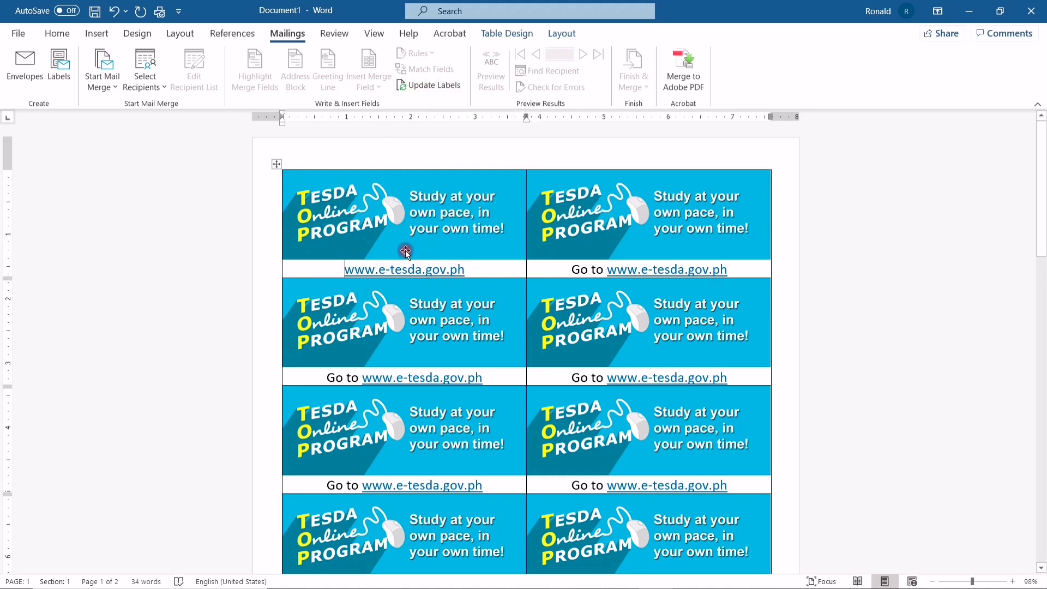
scroll(622, 269, down, 2)
scroll(553, 275, down, 3)
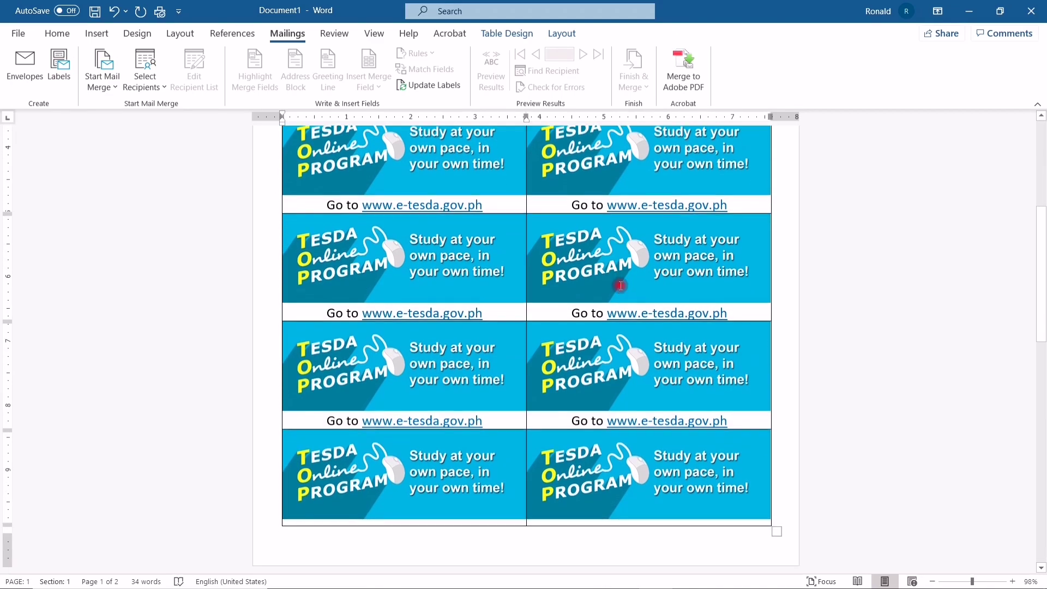
scroll(565, 299, down, 3)
scroll(373, 146, up, 3)
click(429, 85)
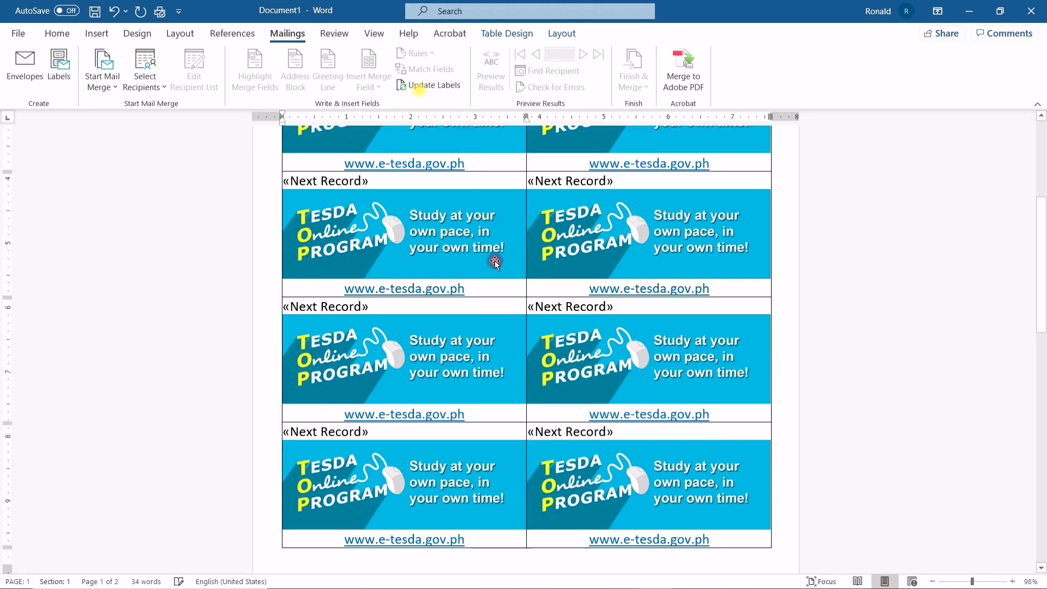